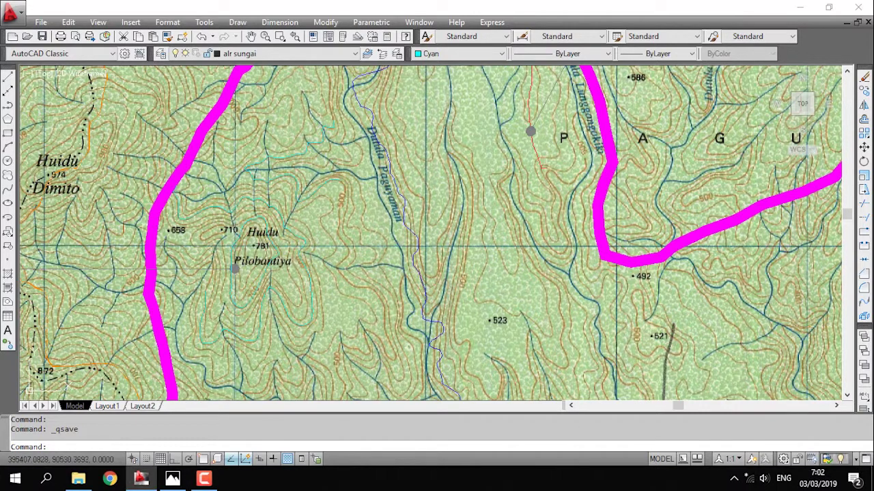
{"action": "scroll", "coordinate": [272, 214], "scroll_direction": "up", "scroll_amount": 3}
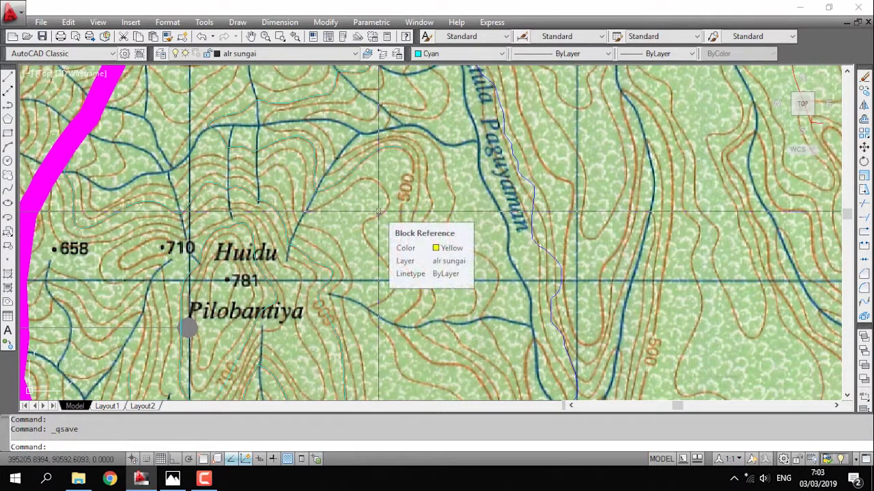
{"action": "scroll", "coordinate": [379, 213], "scroll_direction": "up", "scroll_amount": 5}
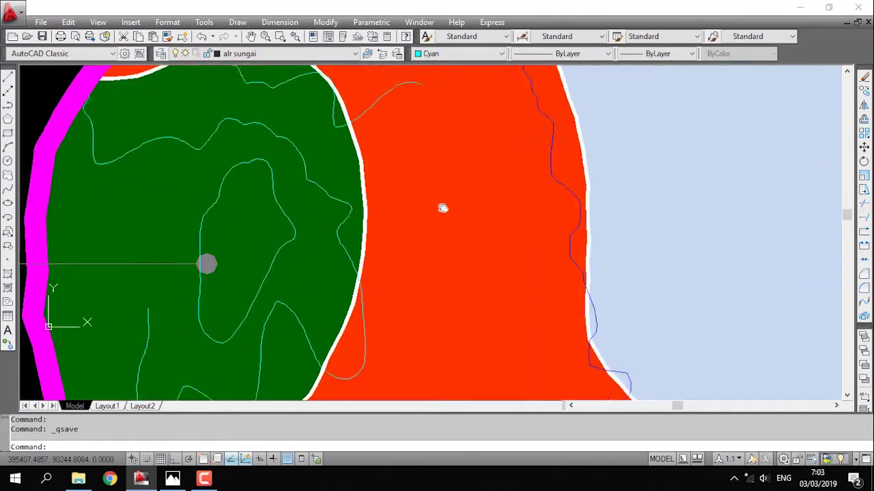
{"action": "scroll", "coordinate": [444, 207], "scroll_direction": "down", "scroll_amount": 5}
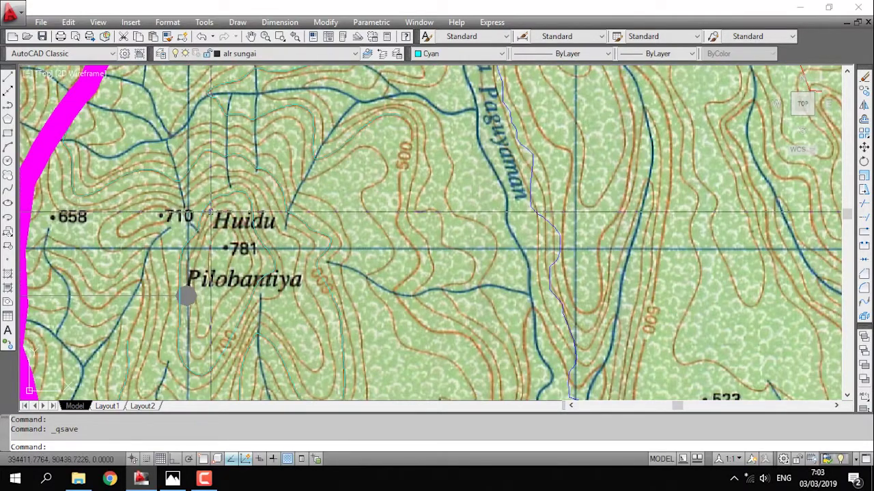
{"action": "scroll", "coordinate": [211, 213], "scroll_direction": "down", "scroll_amount": 4}
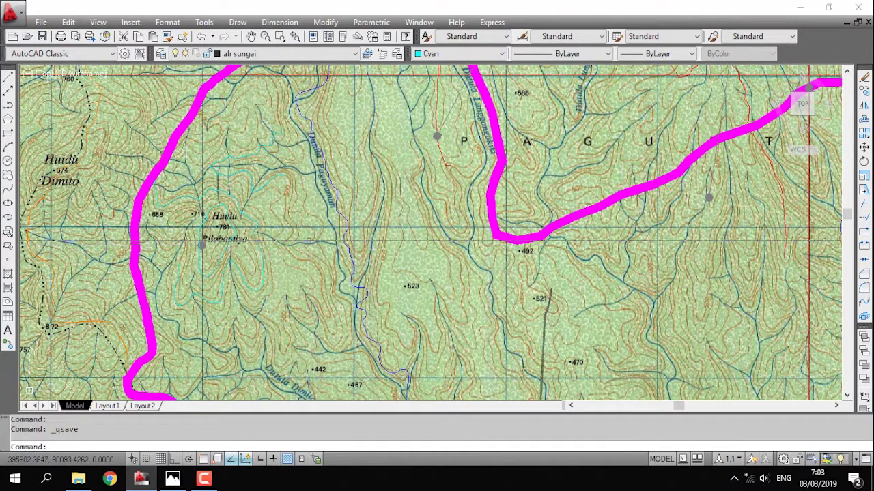
{"action": "scroll", "coordinate": [311, 232], "scroll_direction": "up", "scroll_amount": 3}
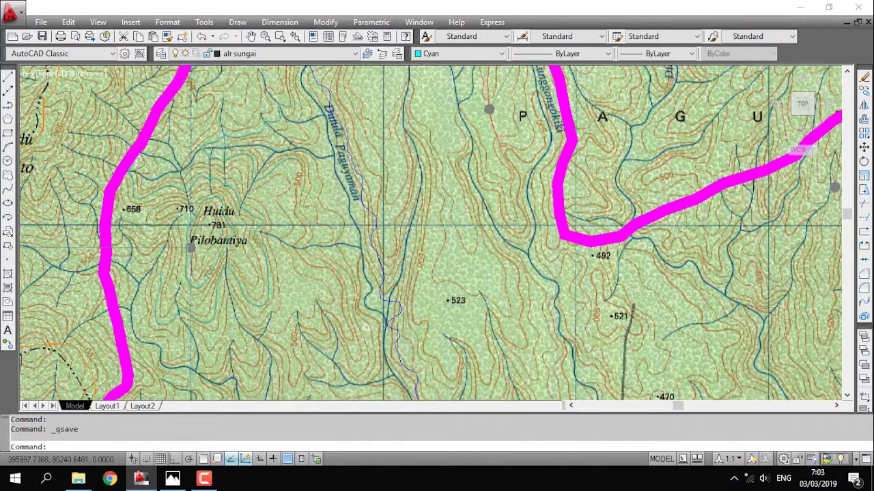
{"action": "scroll", "coordinate": [367, 225], "scroll_direction": "down", "scroll_amount": 4}
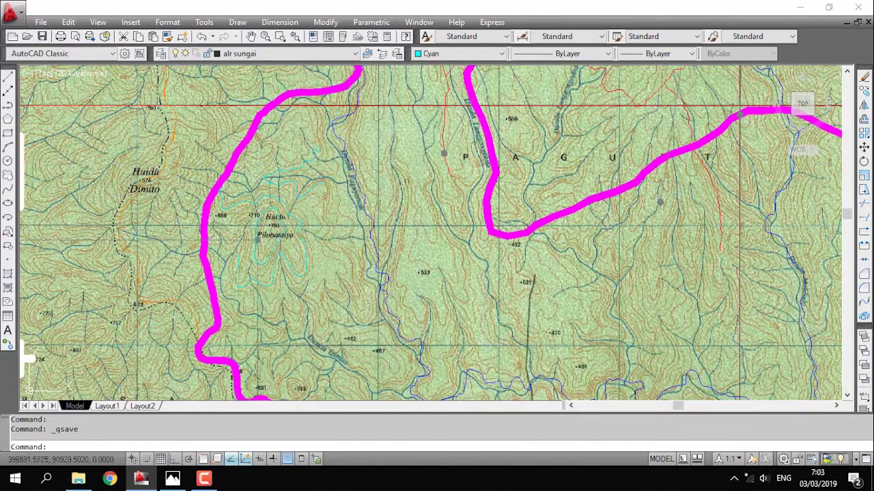
{"action": "middle_click_drag", "start_coordinate": [440, 216], "coordinate": [399, 244]}
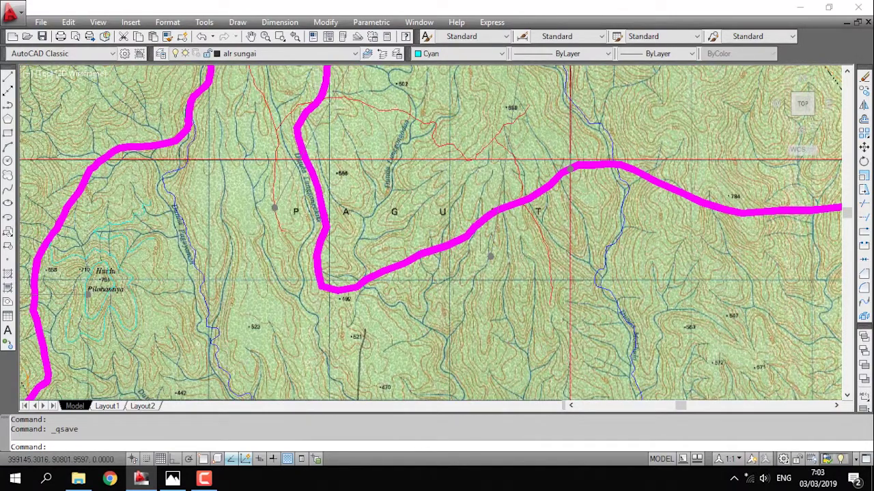
Survey the map sheet: the SPT zone labels, S. Nantu and Kec. Dulupi, and the title block.
{"action": "scroll", "coordinate": [571, 161], "scroll_direction": "down", "scroll_amount": 4}
{"action": "middle_click_drag", "start_coordinate": [570, 161], "coordinate": [383, 233]}
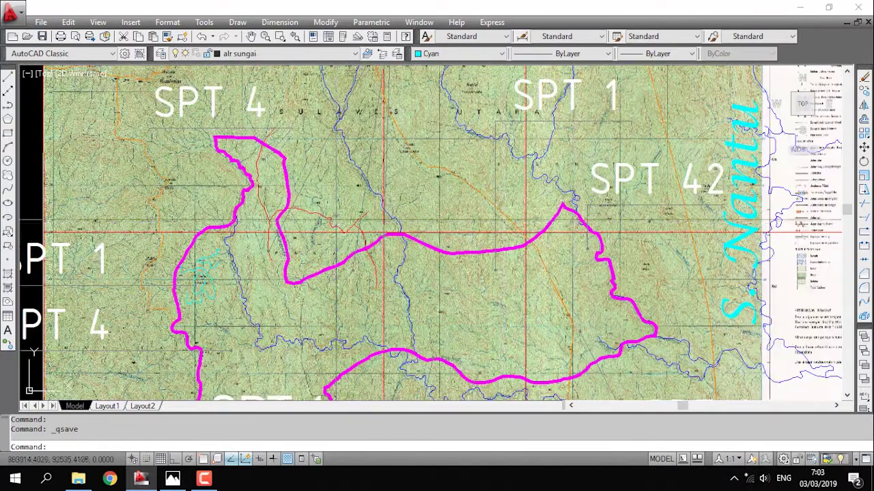
{"action": "middle_click_drag", "start_coordinate": [717, 183], "coordinate": [375, 187]}
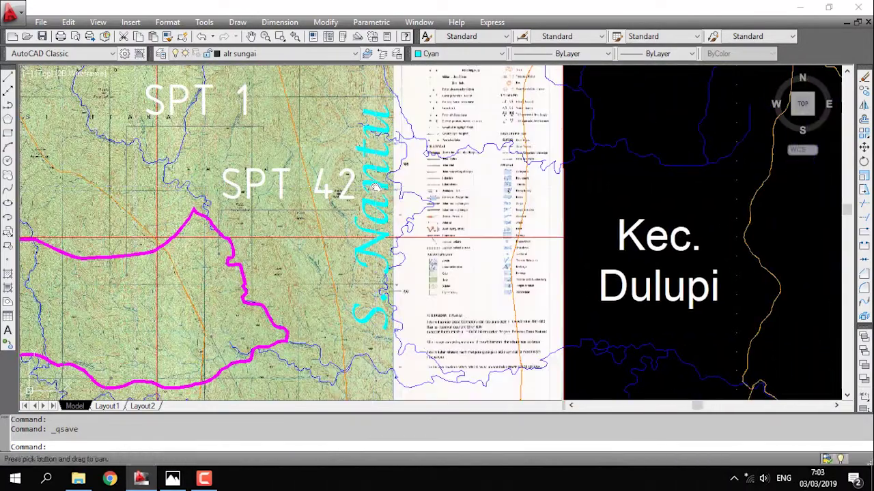
{"action": "middle_click_drag", "start_coordinate": [374, 188], "coordinate": [376, 198]}
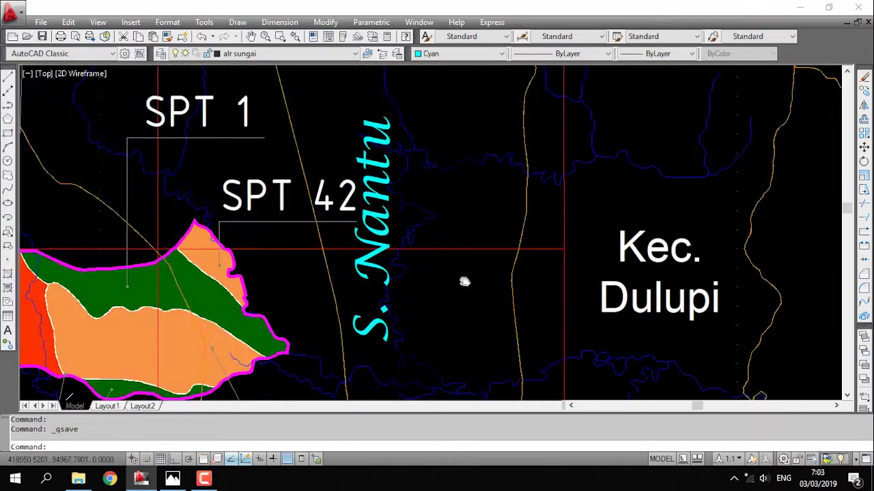
{"action": "middle_click_drag", "start_coordinate": [464, 282], "coordinate": [492, 345]}
{"action": "middle_click_drag", "start_coordinate": [492, 308], "coordinate": [492, 451]}
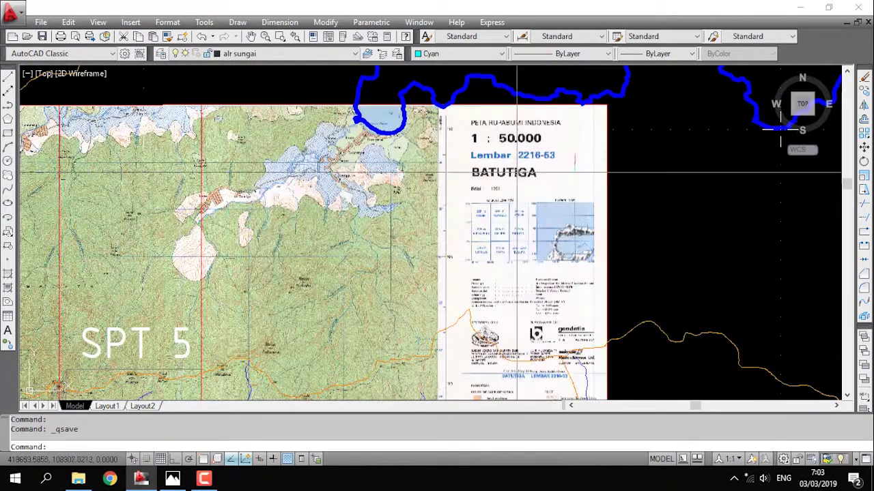
{"action": "scroll", "coordinate": [517, 173], "scroll_direction": "up", "scroll_amount": 2}
{"action": "scroll", "coordinate": [516, 169], "scroll_direction": "up", "scroll_amount": 2}
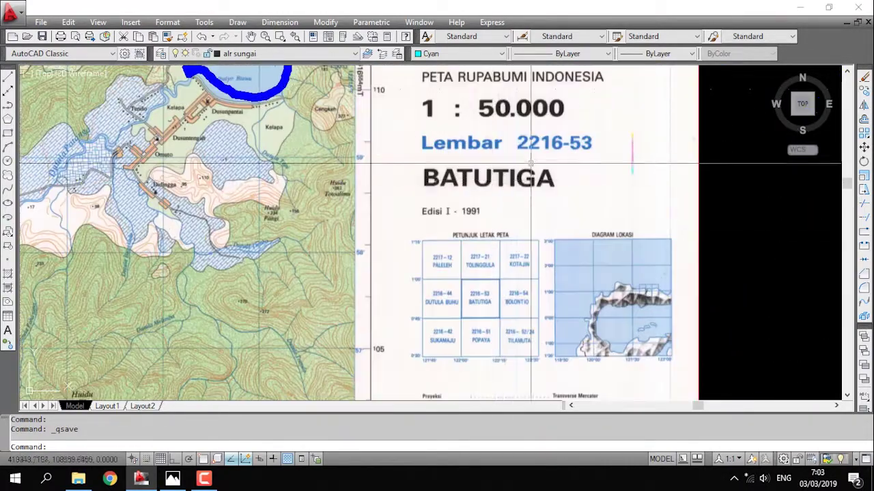
{"action": "middle_click_drag", "start_coordinate": [594, 155], "coordinate": [510, 174]}
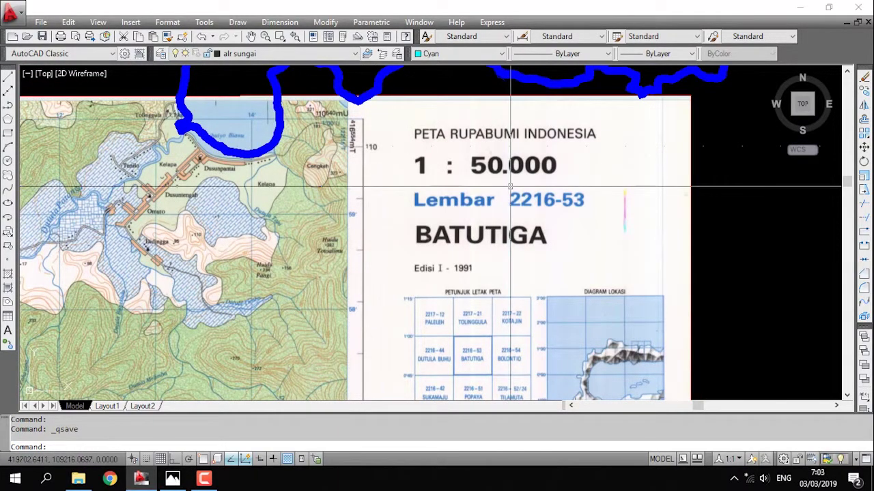
{"action": "mouse_move", "coordinate": [503, 244]}
{"action": "middle_mouse_down"}
{"action": "mouse_move", "coordinate": [560, 224]}
{"action": "mouse_move", "coordinate": [559, 176]}
{"action": "middle_mouse_up"}
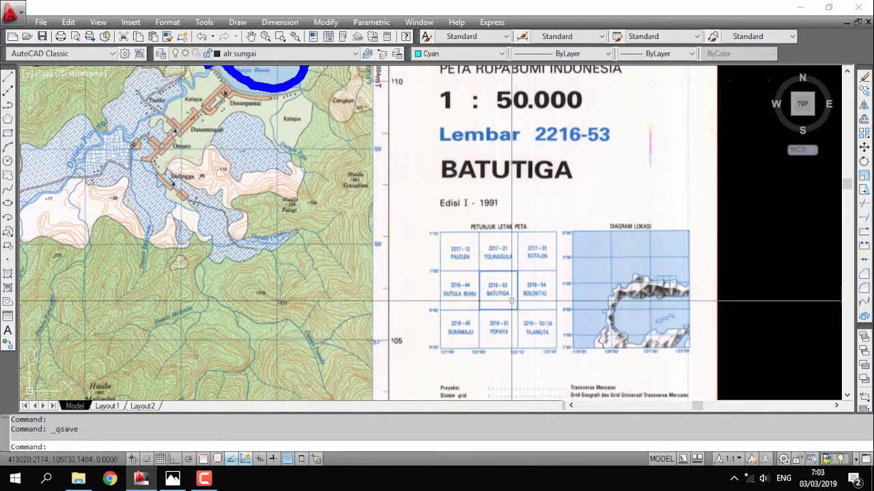
Return the view to the magenta SPT boundaries in the Huidu Pilobantiya area.
{"action": "scroll", "coordinate": [564, 140], "scroll_direction": "down", "scroll_amount": 2}
{"action": "scroll", "coordinate": [564, 140], "scroll_direction": "down", "scroll_amount": 2}
{"action": "scroll", "coordinate": [676, 127], "scroll_direction": "down", "scroll_amount": 2}
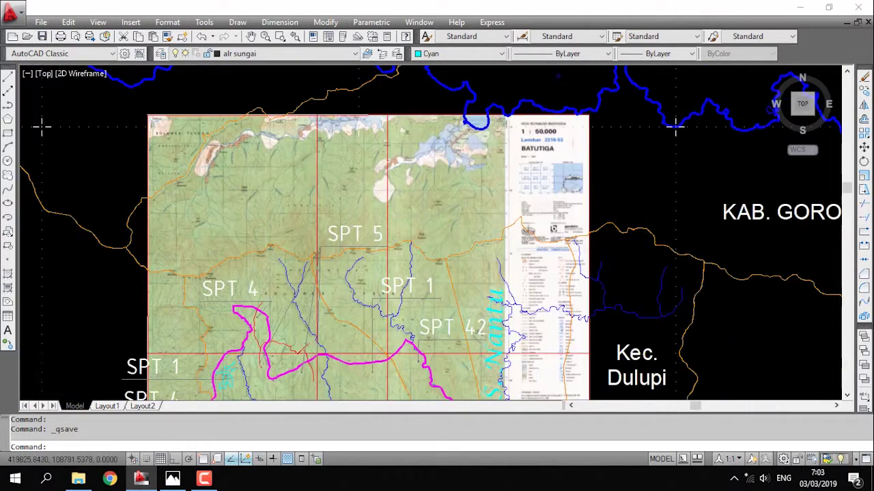
{"action": "scroll", "coordinate": [676, 126], "scroll_direction": "down", "scroll_amount": 2}
{"action": "scroll", "coordinate": [645, 127], "scroll_direction": "up", "scroll_amount": 2}
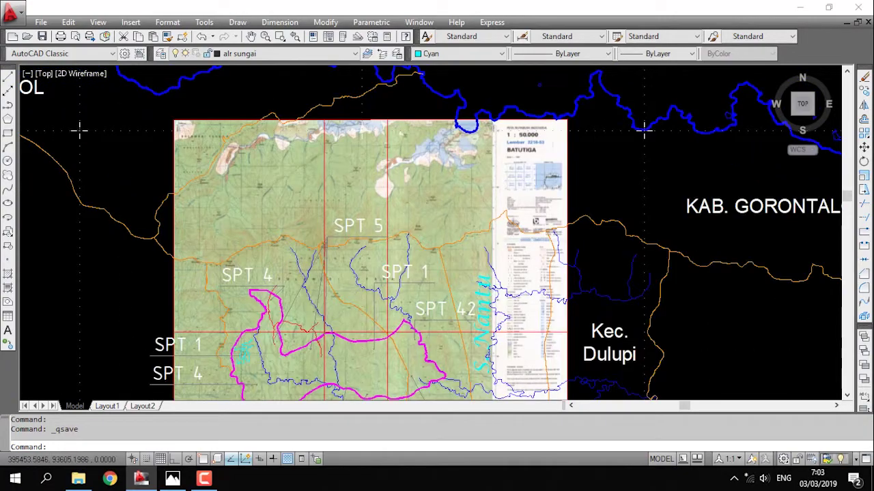
{"action": "scroll", "coordinate": [645, 128], "scroll_direction": "up", "scroll_amount": 2}
{"action": "scroll", "coordinate": [409, 205], "scroll_direction": "up", "scroll_amount": 2}
{"action": "middle_click_drag", "start_coordinate": [497, 368], "coordinate": [496, 313]}
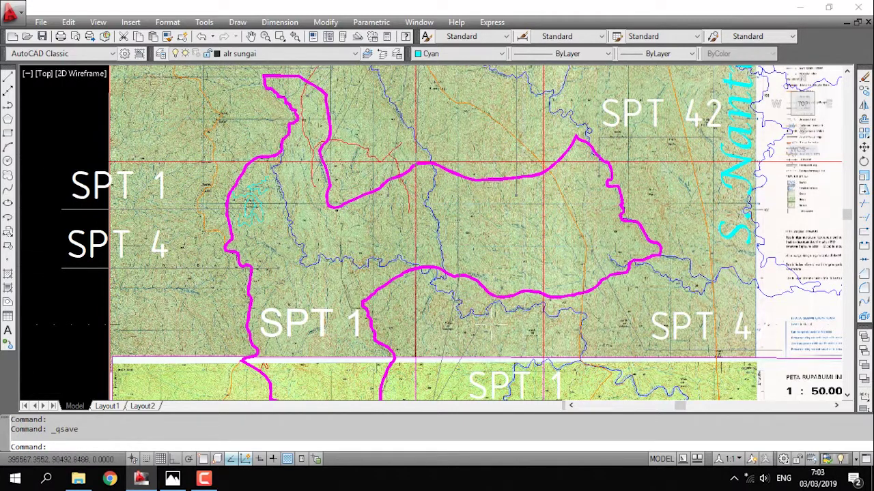
{"action": "scroll", "coordinate": [492, 325], "scroll_direction": "up", "scroll_amount": 2}
{"action": "scroll", "coordinate": [250, 200], "scroll_direction": "up", "scroll_amount": 2}
{"action": "scroll", "coordinate": [250, 200], "scroll_direction": "up", "scroll_amount": 2}
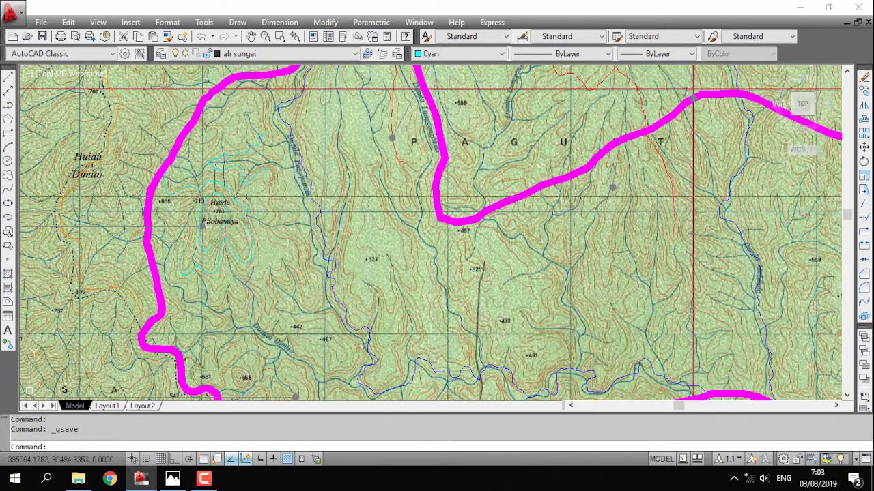
{"action": "scroll", "coordinate": [242, 208], "scroll_direction": "up", "scroll_amount": 4}
{"action": "scroll", "coordinate": [281, 242], "scroll_direction": "down", "scroll_amount": 2}
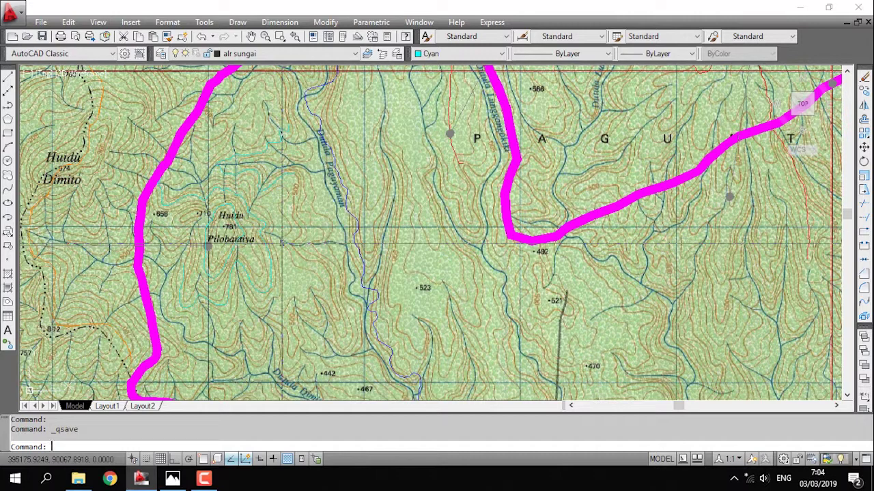
{"action": "type", "text": "pl"}
Start a new polyline and zoom in close on the 500 contour's existing cyan trace.
{"action": "key", "text": "Return"}
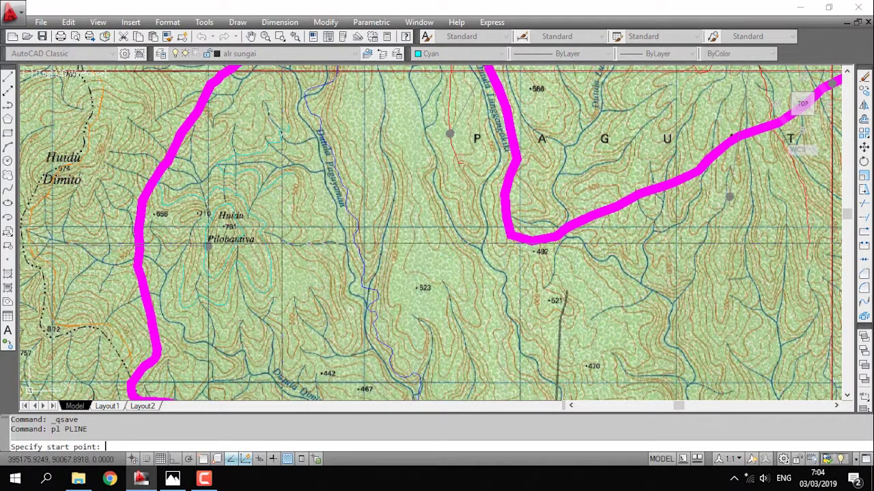
{"action": "scroll", "coordinate": [288, 187], "scroll_direction": "up", "scroll_amount": 5}
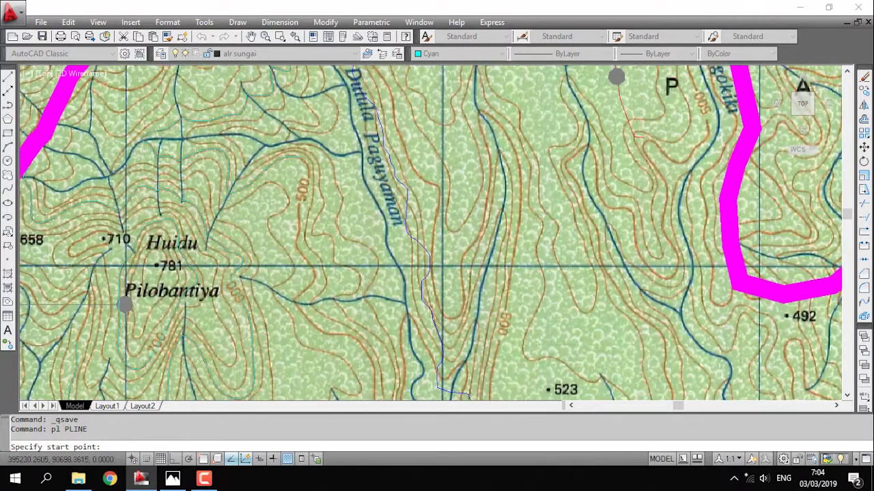
{"action": "scroll", "coordinate": [310, 167], "scroll_direction": "up", "scroll_amount": 4}
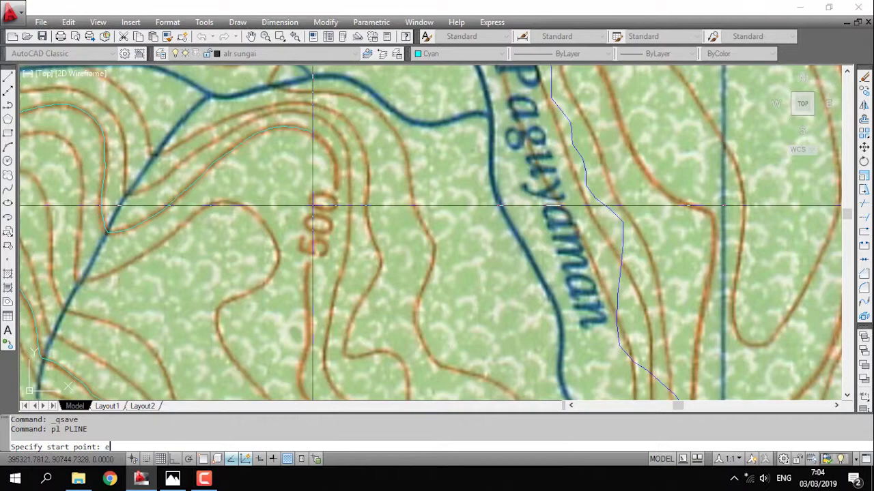
{"action": "scroll", "coordinate": [317, 287], "scroll_direction": "up", "scroll_amount": 2}
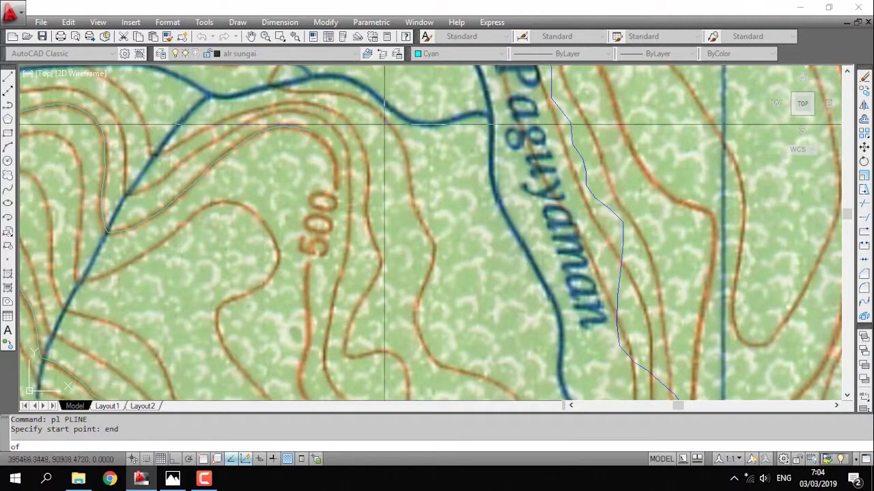
{"action": "scroll", "coordinate": [331, 368], "scroll_direction": "up", "scroll_amount": 2}
{"action": "scroll", "coordinate": [331, 368], "scroll_direction": "up", "scroll_amount": 2}
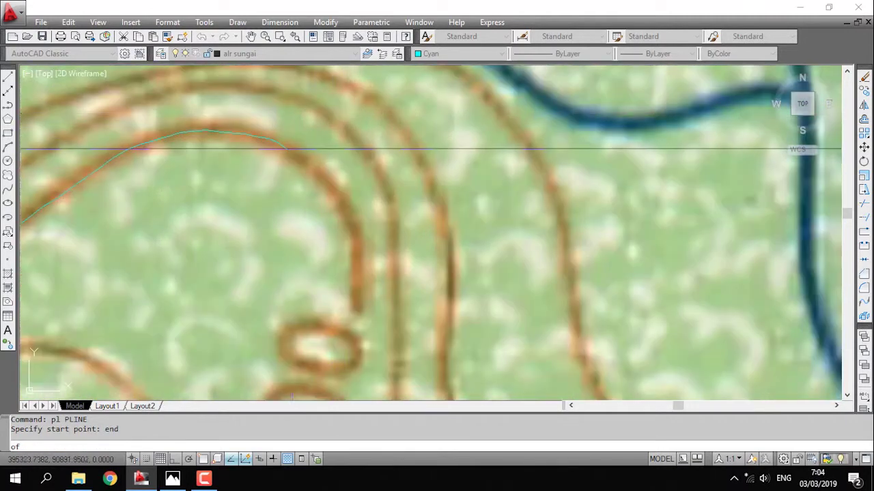
Start the polyline at the existing trace's endpoint and follow the contour past the 500 label.
{"action": "left_click", "coordinate": [292, 147]}
{"action": "scroll", "coordinate": [294, 151], "scroll_direction": "up", "scroll_amount": 1}
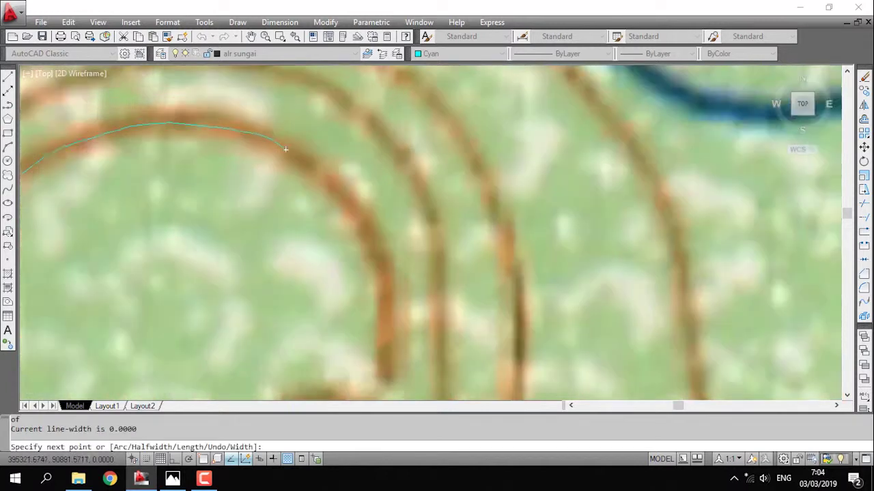
{"action": "scroll", "coordinate": [295, 155], "scroll_direction": "up", "scroll_amount": 1}
{"action": "scroll", "coordinate": [293, 155], "scroll_direction": "down", "scroll_amount": 1}
{"action": "scroll", "coordinate": [289, 153], "scroll_direction": "down", "scroll_amount": 1}
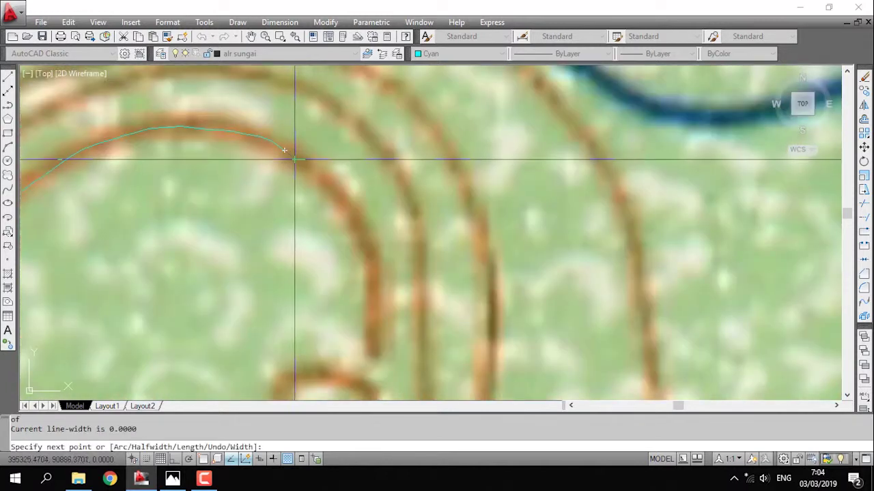
{"action": "left_click", "coordinate": [297, 160]}
{"action": "left_click", "coordinate": [316, 176]}
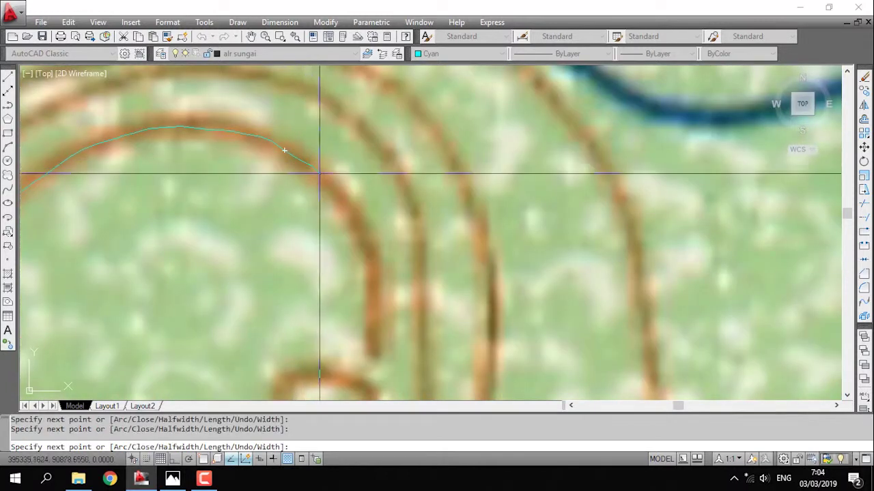
{"action": "left_click", "coordinate": [332, 183]}
{"action": "left_click", "coordinate": [354, 217]}
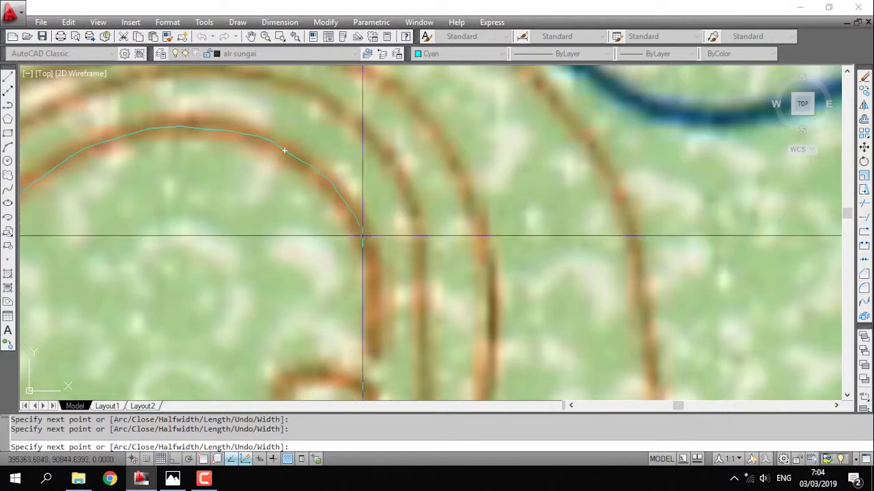
{"action": "scroll", "coordinate": [368, 248], "scroll_direction": "down", "scroll_amount": 1}
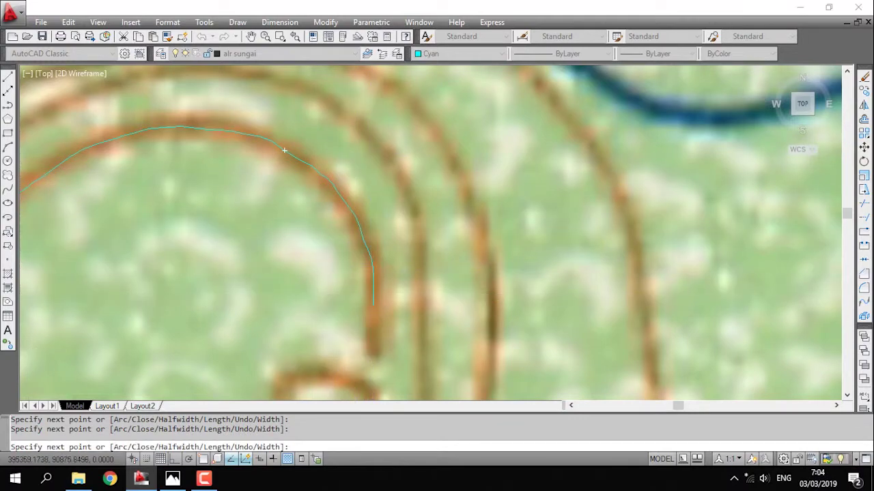
{"action": "scroll", "coordinate": [367, 244], "scroll_direction": "down", "scroll_amount": 1}
{"action": "scroll", "coordinate": [372, 232], "scroll_direction": "down", "scroll_amount": 3}
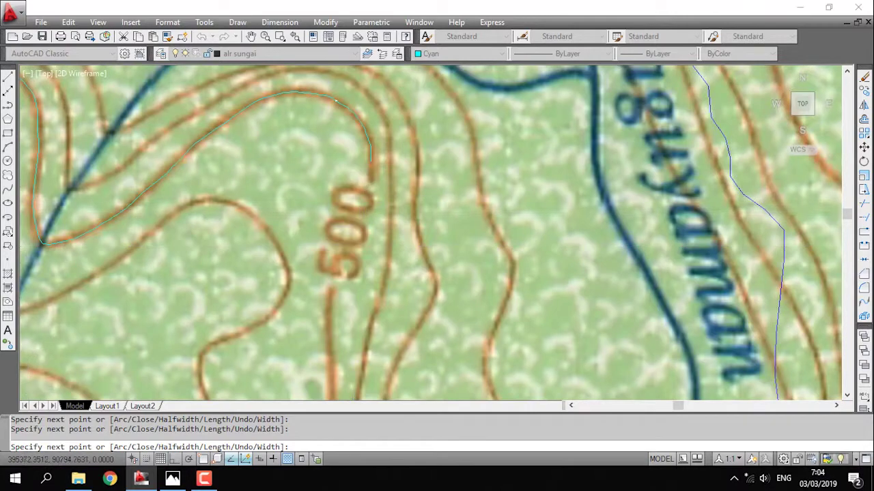
{"action": "scroll", "coordinate": [350, 189], "scroll_direction": "up", "scroll_amount": 3}
{"action": "left_click", "coordinate": [369, 178]}
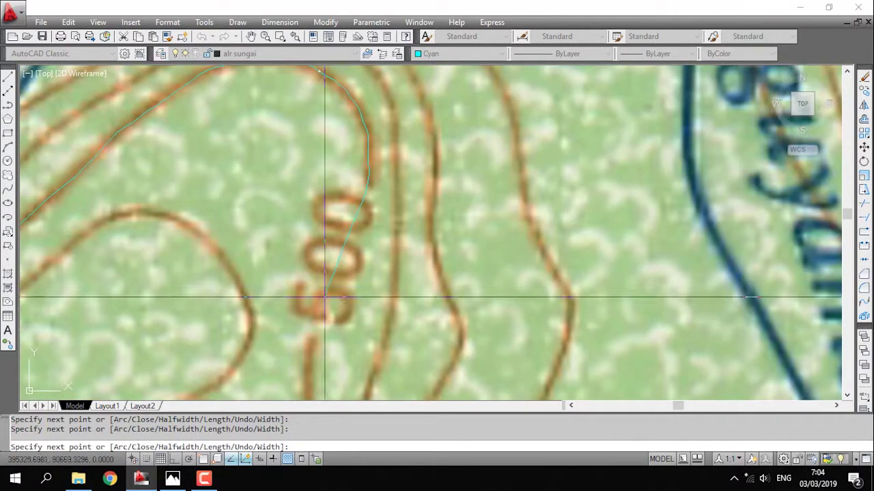
{"action": "left_click", "coordinate": [318, 320]}
Continue the cyan trace further down the contour line and finish the polyline.
{"action": "scroll", "coordinate": [312, 303], "scroll_direction": "down", "scroll_amount": 5}
{"action": "scroll", "coordinate": [341, 157], "scroll_direction": "up", "scroll_amount": 4}
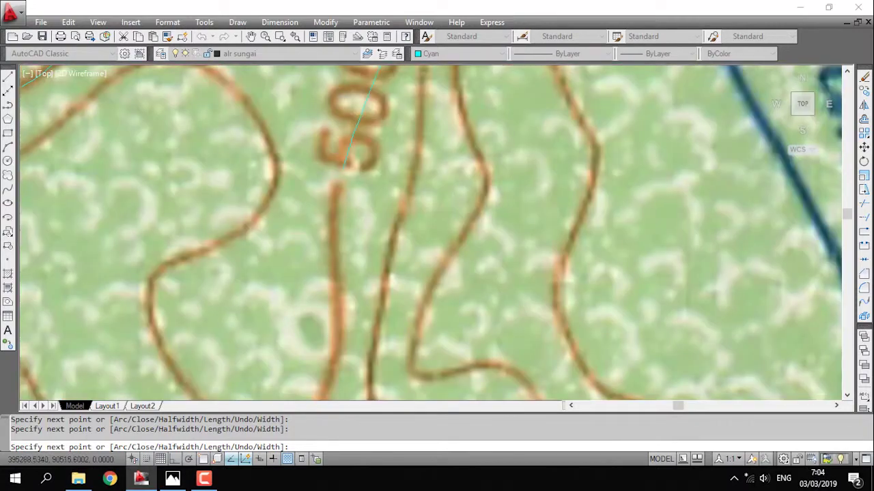
{"action": "scroll", "coordinate": [340, 174], "scroll_direction": "up", "scroll_amount": 2}
{"action": "scroll", "coordinate": [340, 171], "scroll_direction": "up", "scroll_amount": 2}
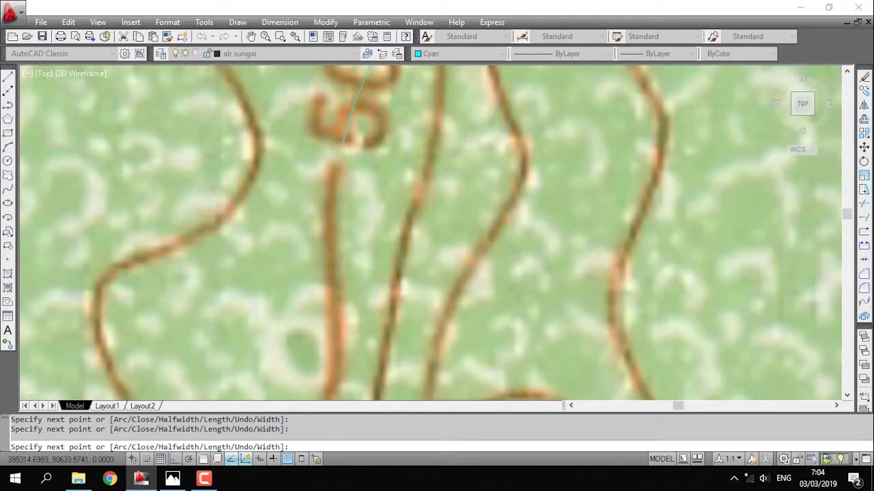
{"action": "scroll", "coordinate": [340, 163], "scroll_direction": "up", "scroll_amount": 1}
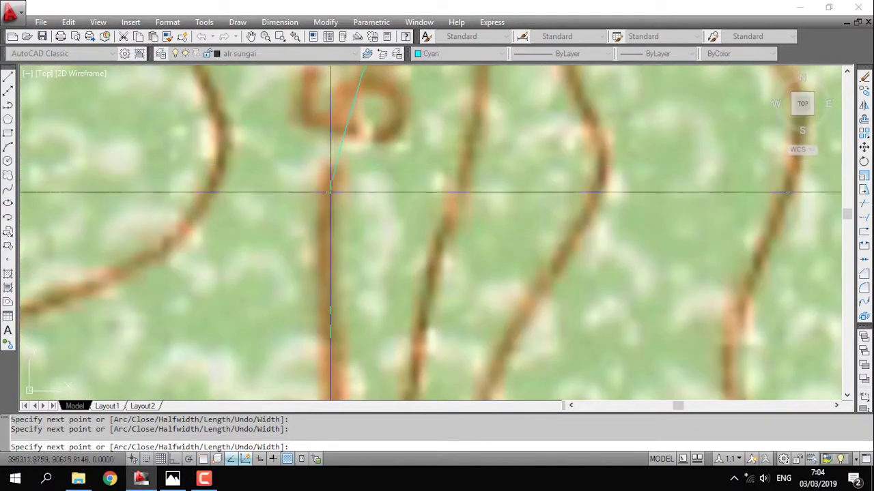
{"action": "scroll", "coordinate": [321, 220], "scroll_direction": "down", "scroll_amount": 3}
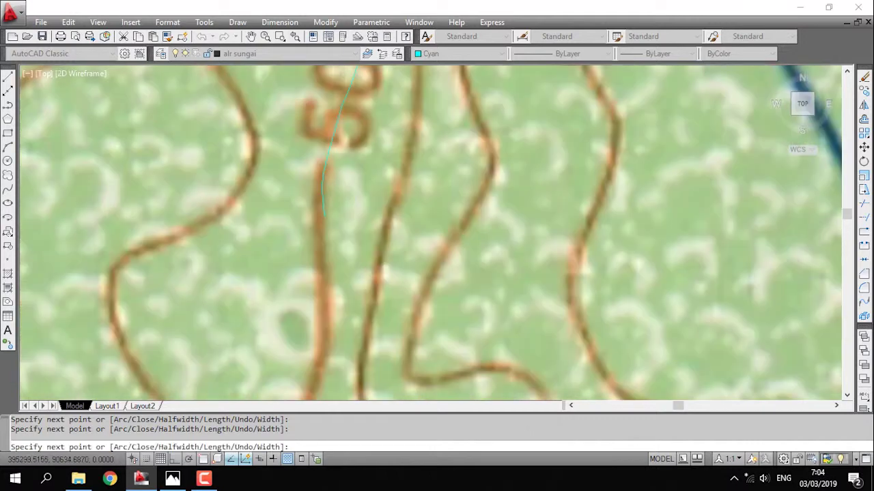
{"action": "scroll", "coordinate": [320, 220], "scroll_direction": "up", "scroll_amount": 3}
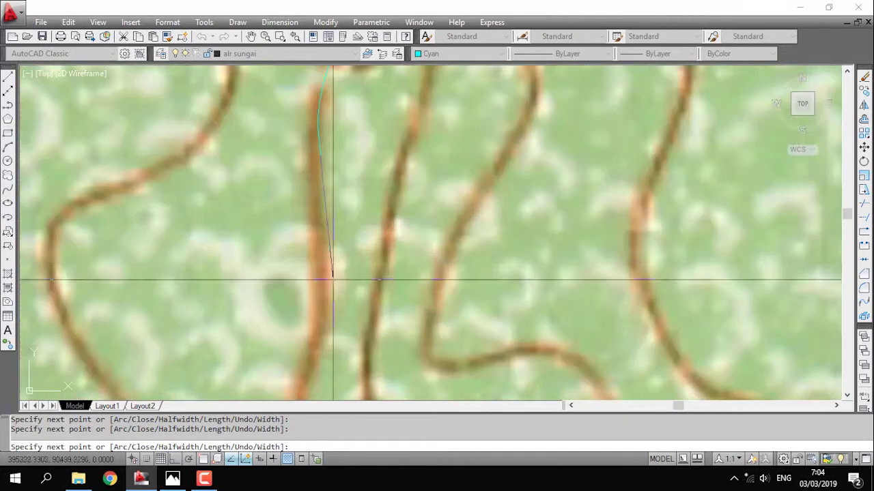
{"action": "left_click", "coordinate": [320, 167]}
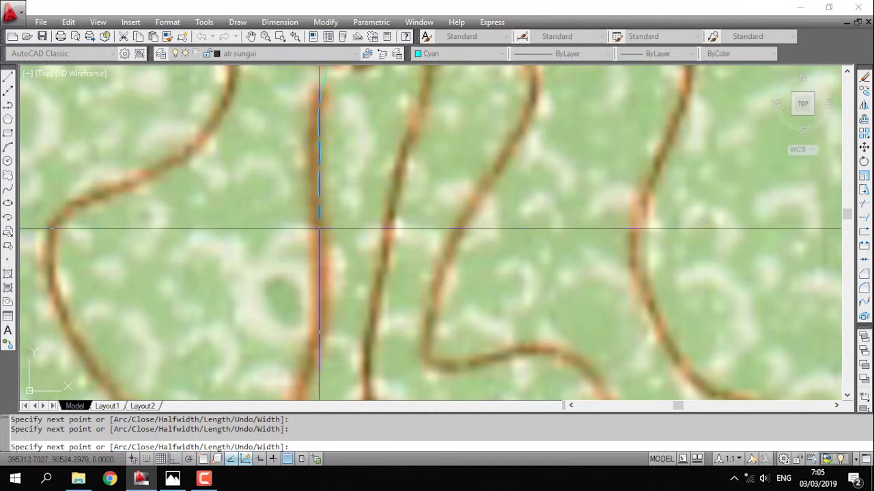
{"action": "middle_click_drag", "start_coordinate": [327, 187], "coordinate": [376, 145]}
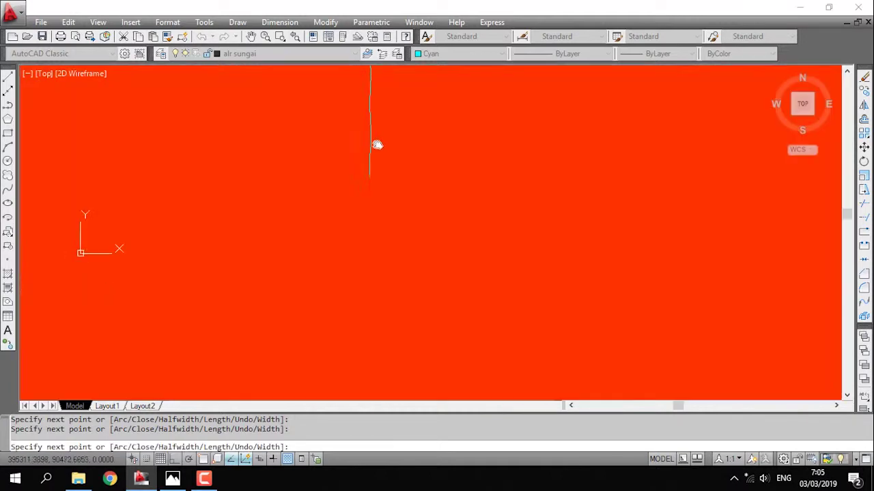
{"action": "scroll", "coordinate": [377, 144], "scroll_direction": "down", "scroll_amount": 2}
{"action": "scroll", "coordinate": [375, 147], "scroll_direction": "up", "scroll_amount": 3}
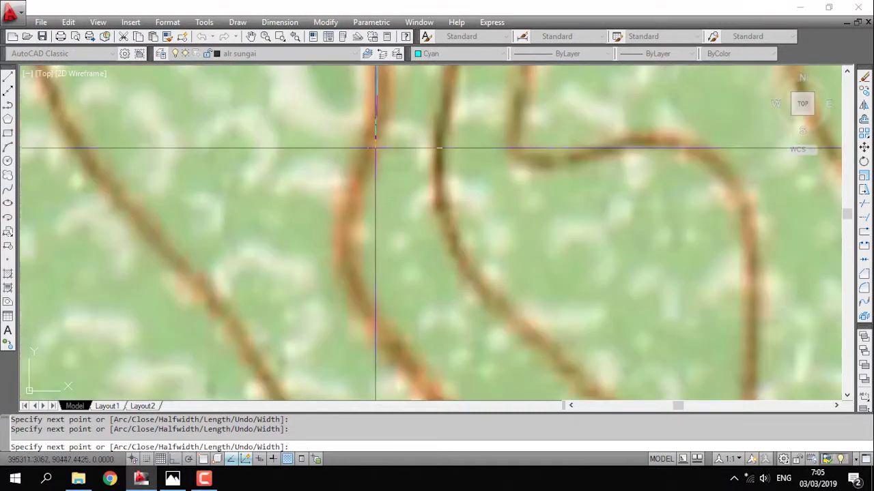
{"action": "left_click", "coordinate": [376, 113]}
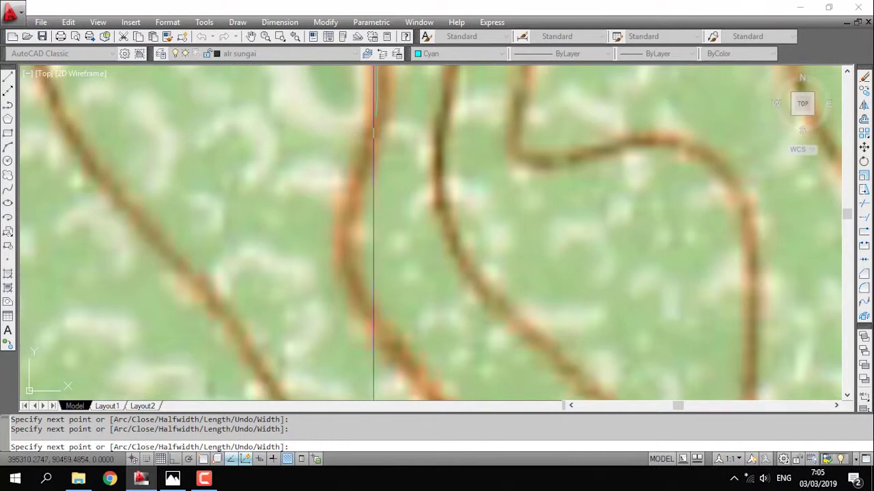
{"action": "left_click", "coordinate": [368, 134]}
{"action": "left_click", "coordinate": [356, 179]}
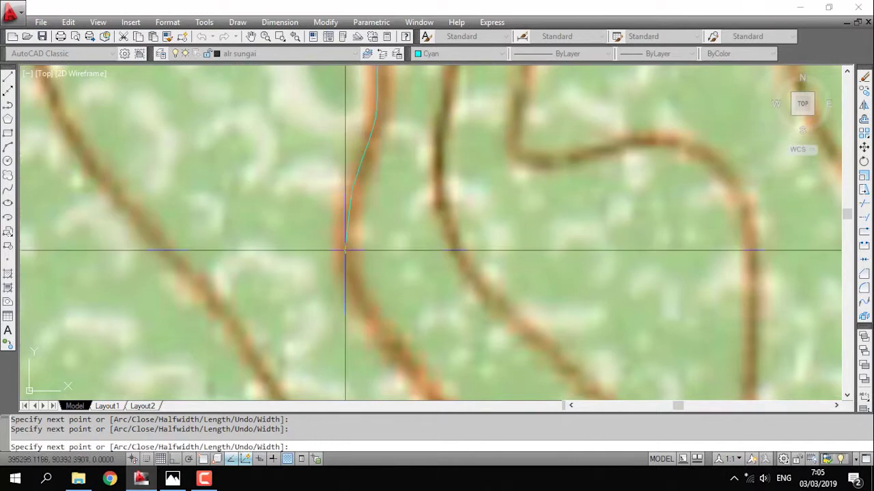
{"action": "scroll", "coordinate": [346, 273], "scroll_direction": "down", "scroll_amount": 1}
{"action": "mouse_move", "coordinate": [347, 273]}
{"action": "middle_mouse_down"}
{"action": "mouse_move", "coordinate": [308, 205]}
{"action": "mouse_move", "coordinate": [318, 200]}
{"action": "middle_mouse_up"}
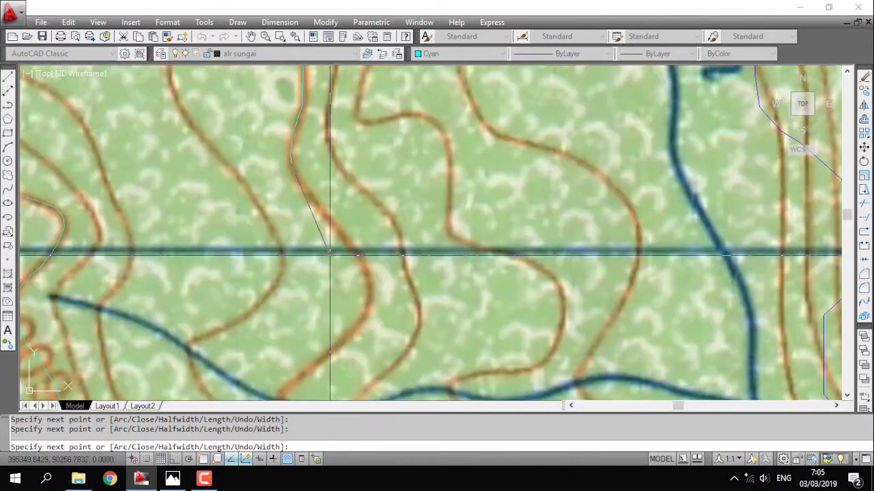
{"action": "scroll", "coordinate": [298, 175], "scroll_direction": "up", "scroll_amount": 1}
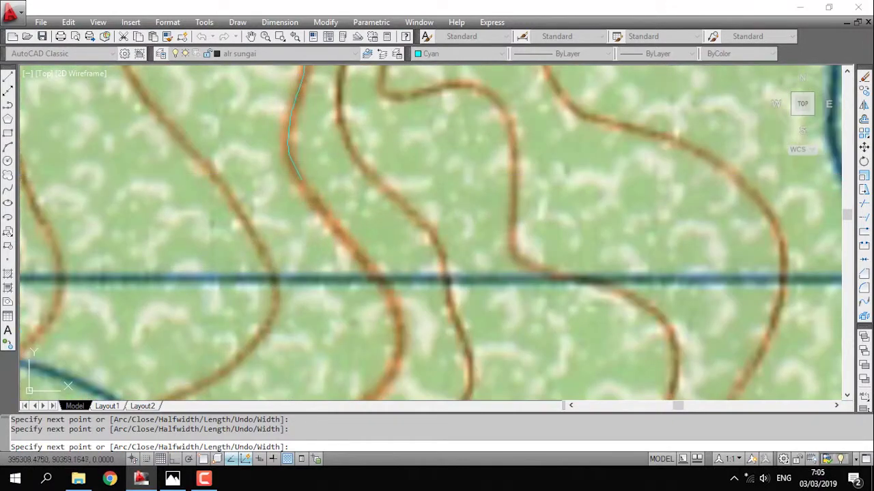
{"action": "key", "text": "Return"}
Zoom in and out to review the finished cyan contour trace.
{"action": "scroll", "coordinate": [311, 201], "scroll_direction": "down", "scroll_amount": 3}
{"action": "scroll", "coordinate": [198, 330], "scroll_direction": "up", "scroll_amount": 1}
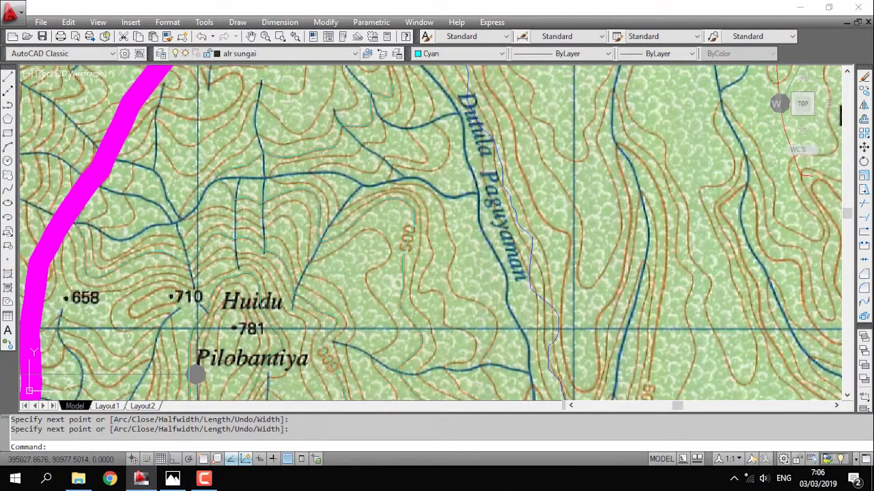
{"action": "scroll", "coordinate": [372, 207], "scroll_direction": "up", "scroll_amount": 1}
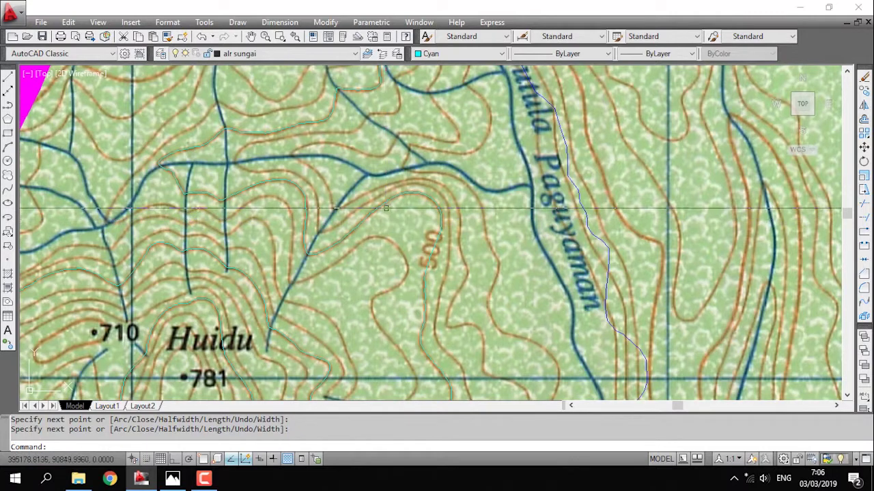
{"action": "scroll", "coordinate": [339, 211], "scroll_direction": "down", "scroll_amount": 3}
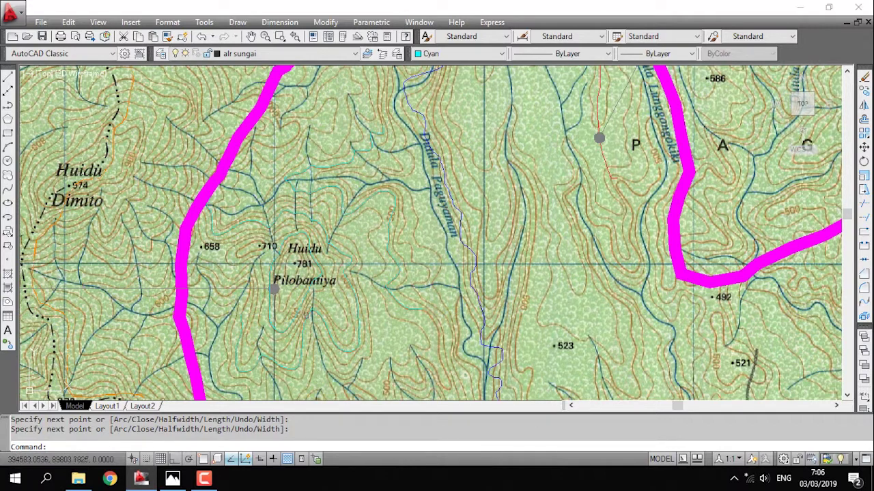
{"action": "scroll", "coordinate": [306, 314], "scroll_direction": "up", "scroll_amount": 1}
{"action": "scroll", "coordinate": [306, 314], "scroll_direction": "up", "scroll_amount": 1}
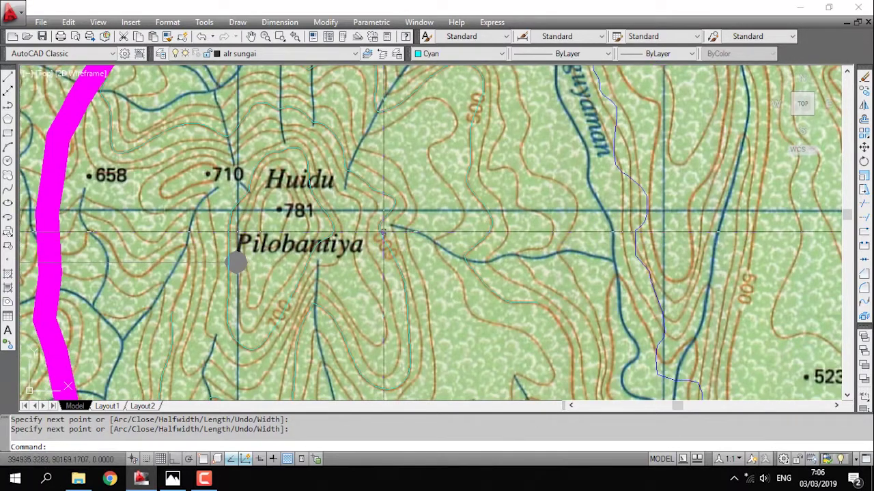
{"action": "key", "text": "Return"}
{"action": "scroll", "coordinate": [236, 263], "scroll_direction": "up", "scroll_amount": 1}
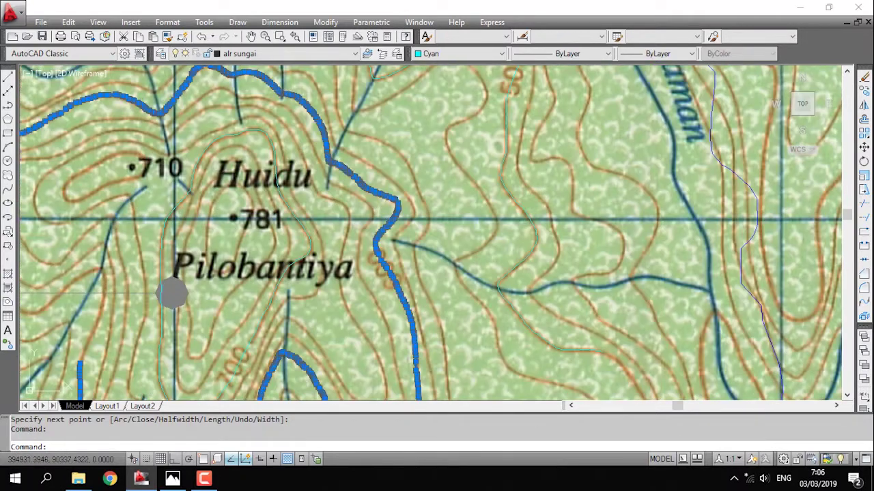
{"action": "scroll", "coordinate": [172, 293], "scroll_direction": "up", "scroll_amount": 1}
{"action": "scroll", "coordinate": [391, 210], "scroll_direction": "up", "scroll_amount": 1}
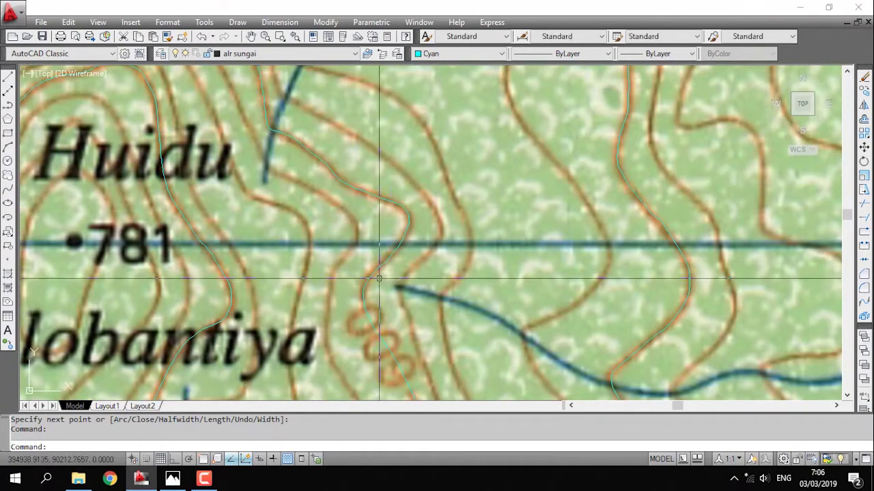
{"action": "key", "text": "Escape"}
{"action": "type", "text": "pl PLINE"}
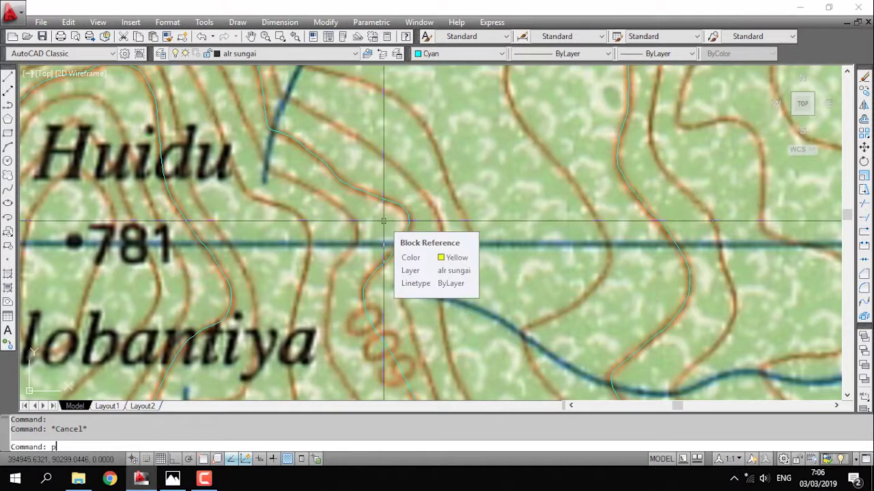
{"action": "left_click", "coordinate": [429, 132]}
{"action": "left_click", "coordinate": [457, 199]}
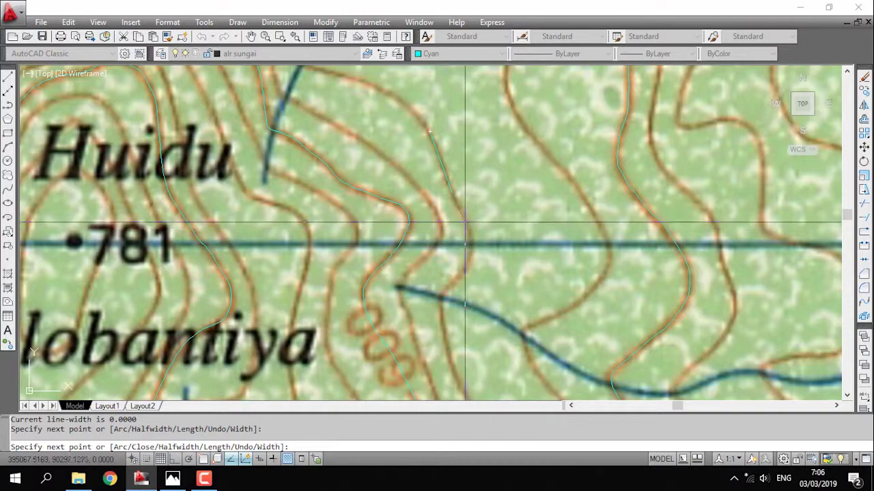
{"action": "key", "text": "Escape"}
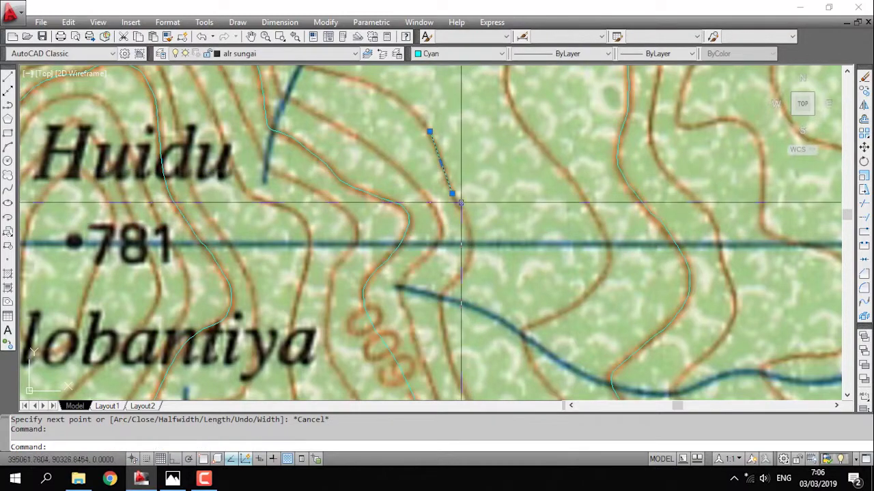
{"action": "key", "text": "Delete"}
Zoom around the Pilobantiya label, then quick-save the drawing with Ctrl+S.
{"action": "scroll", "coordinate": [497, 213], "scroll_direction": "down", "scroll_amount": 3}
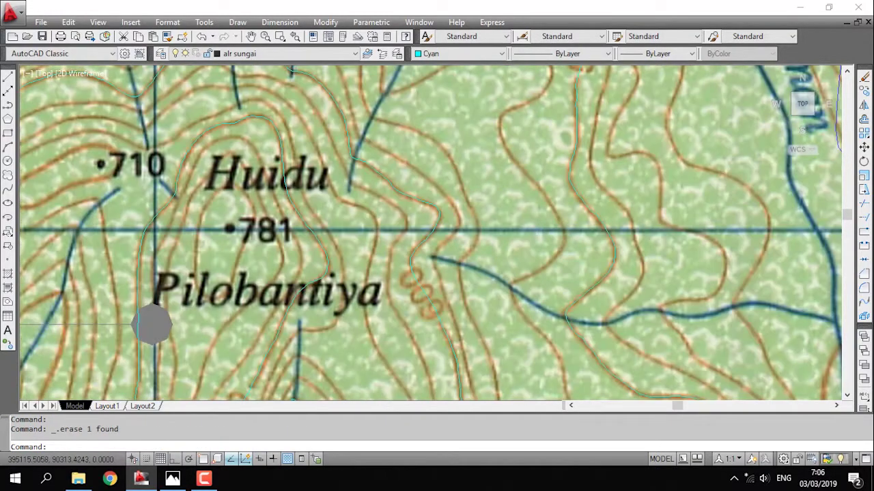
{"action": "scroll", "coordinate": [278, 205], "scroll_direction": "down", "scroll_amount": 1}
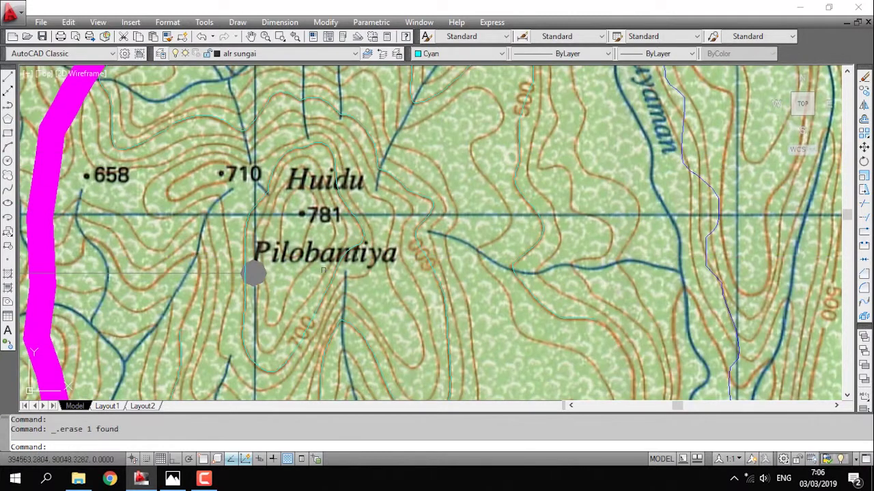
{"action": "scroll", "coordinate": [253, 273], "scroll_direction": "up", "scroll_amount": 5}
{"action": "scroll", "coordinate": [319, 225], "scroll_direction": "down", "scroll_amount": 5}
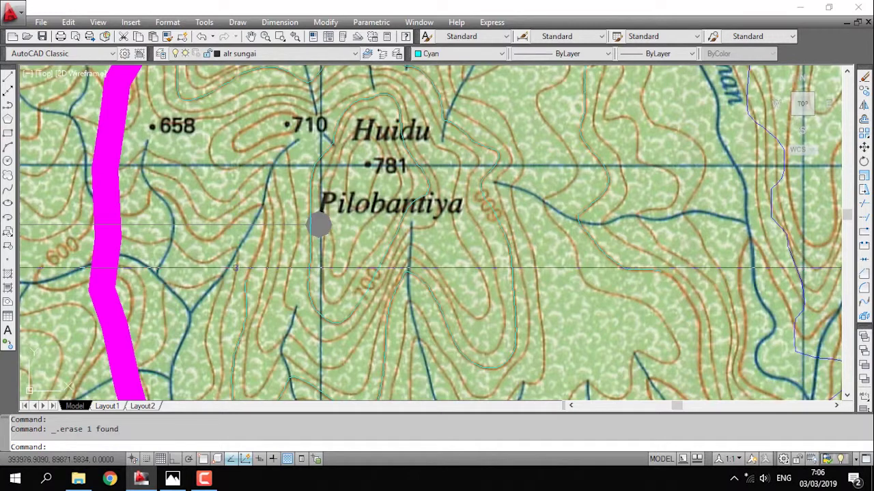
{"action": "scroll", "coordinate": [232, 270], "scroll_direction": "up", "scroll_amount": 3}
{"action": "scroll", "coordinate": [313, 289], "scroll_direction": "down", "scroll_amount": 2}
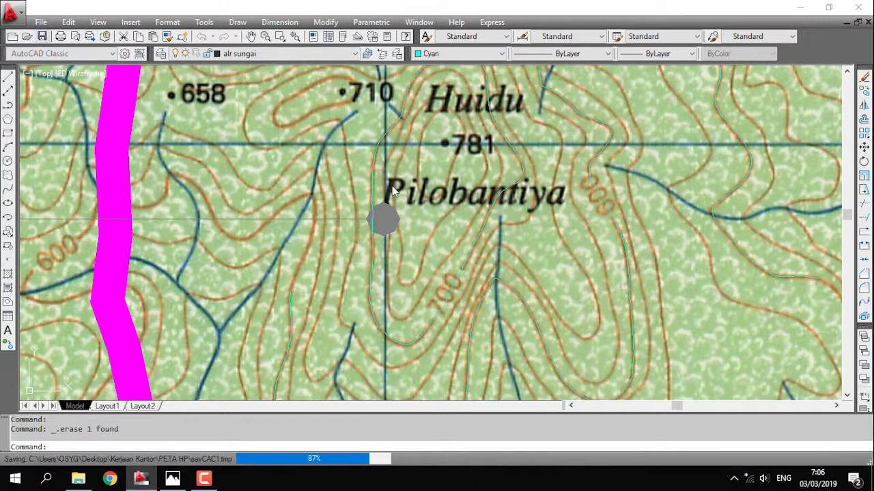
{"action": "key", "text": "ctrl+s"}
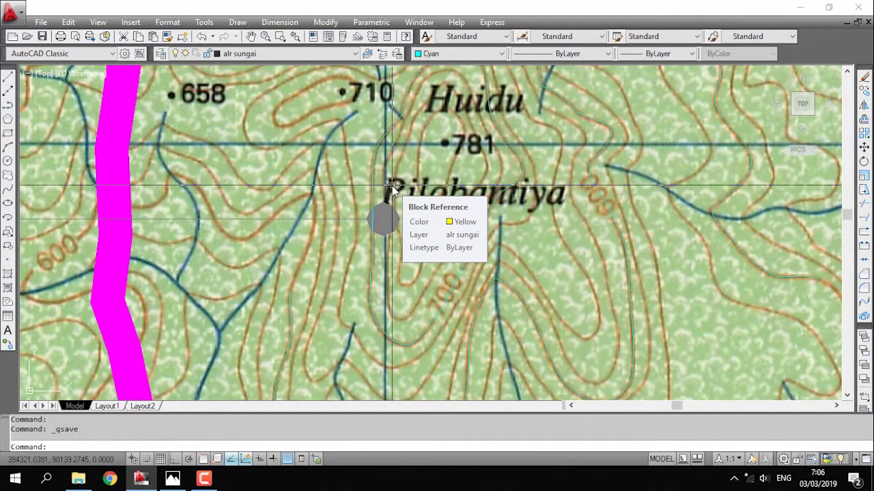
Zoom out, pan toward the Huidu area, and zoom in on a cyan-traced contour line.
{"action": "scroll", "coordinate": [392, 190], "scroll_direction": "down", "scroll_amount": 5}
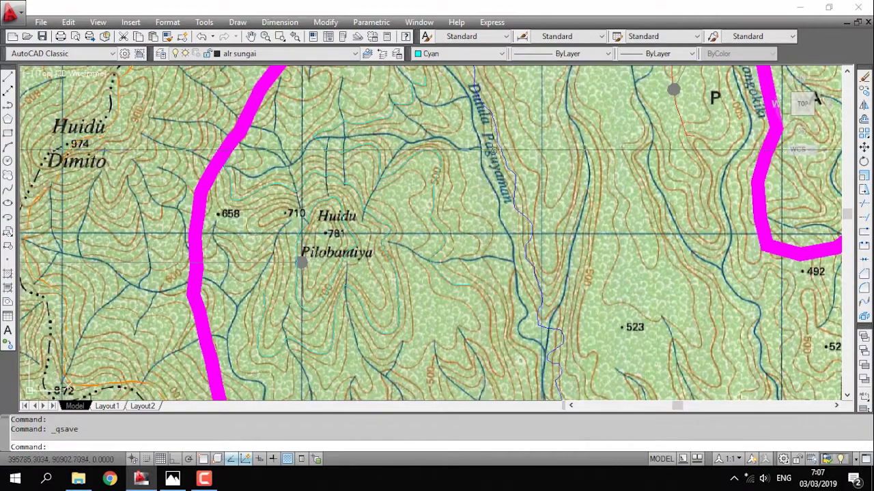
{"action": "middle_click_drag", "start_coordinate": [450, 234], "coordinate": [415, 243]}
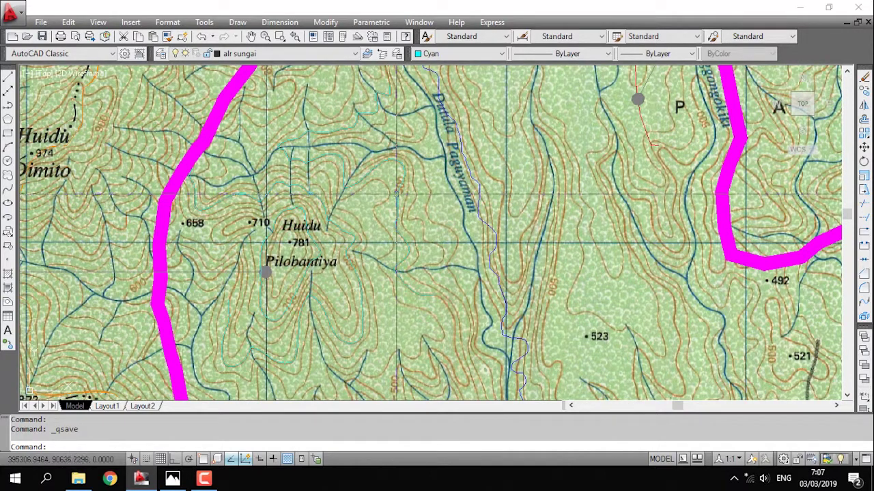
{"action": "scroll", "coordinate": [345, 166], "scroll_direction": "up", "scroll_amount": 1}
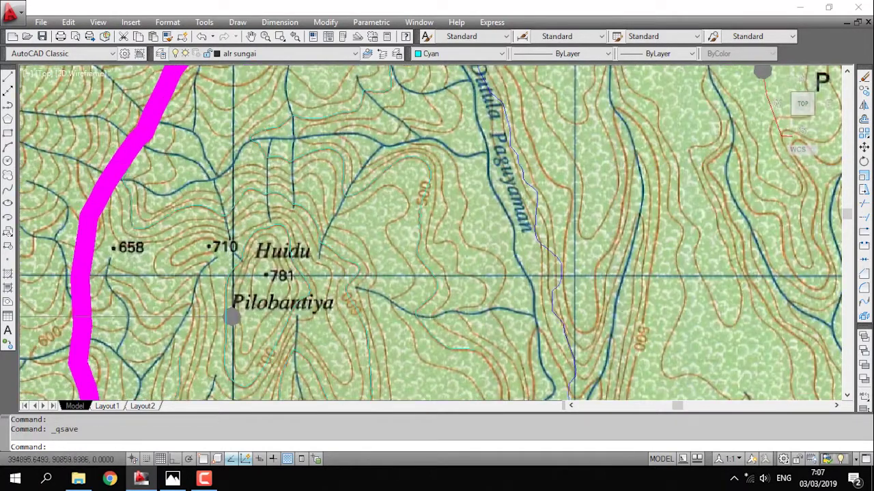
{"action": "scroll", "coordinate": [343, 166], "scroll_direction": "up", "scroll_amount": 1}
{"action": "scroll", "coordinate": [342, 162], "scroll_direction": "up", "scroll_amount": 2}
{"action": "scroll", "coordinate": [340, 157], "scroll_direction": "up", "scroll_amount": 1}
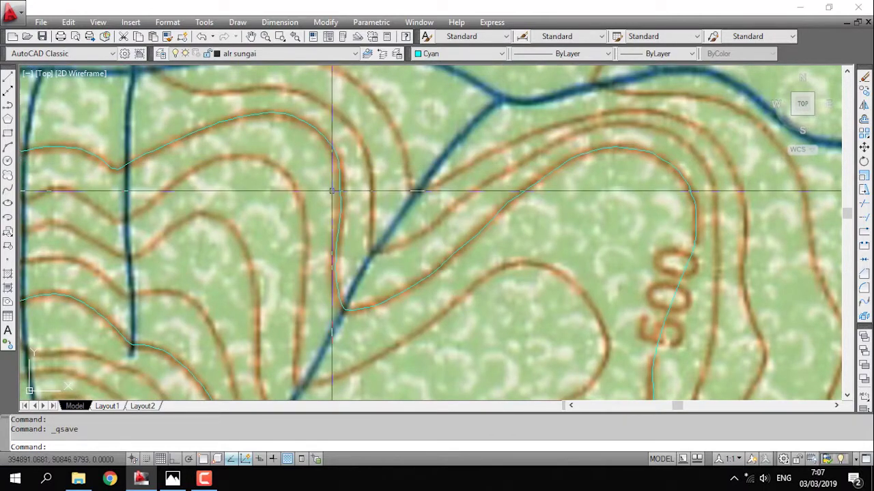
{"action": "scroll", "coordinate": [332, 192], "scroll_direction": "down", "scroll_amount": 2}
{"action": "scroll", "coordinate": [250, 182], "scroll_direction": "up", "scroll_amount": 3}
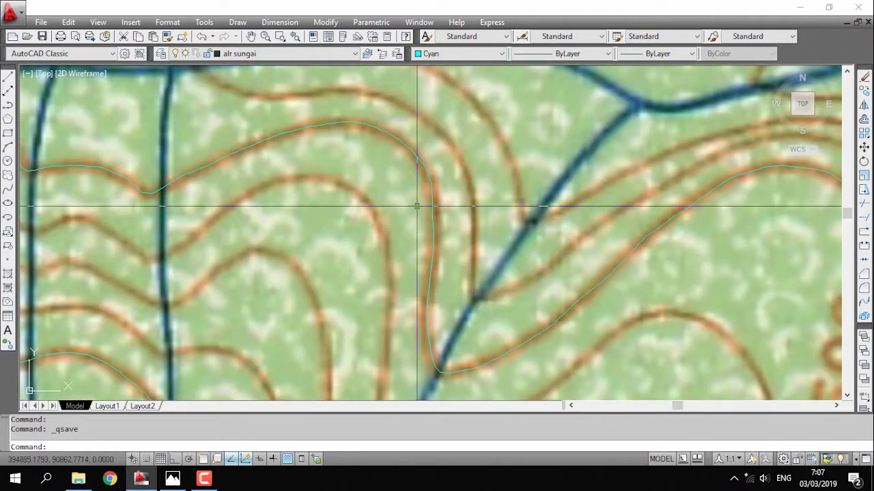
{"action": "type", "text": "1"}
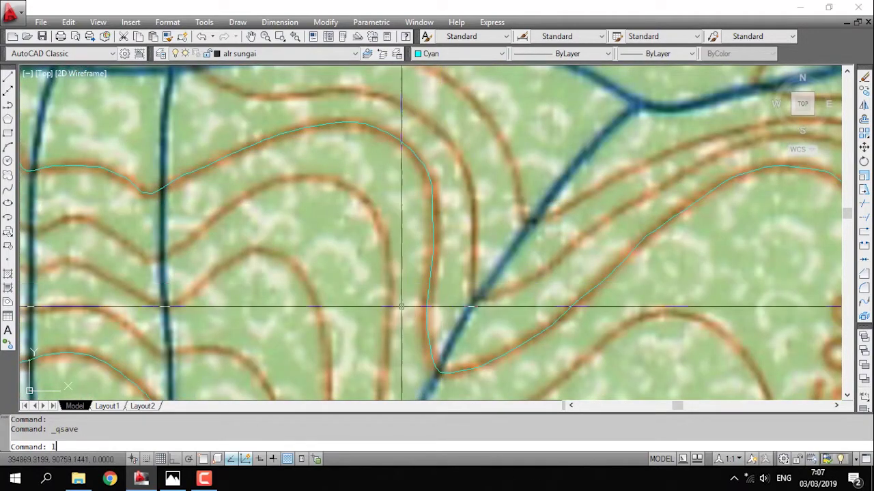
{"action": "key", "text": "Return"}
{"action": "left_click", "coordinate": [374, 208]}
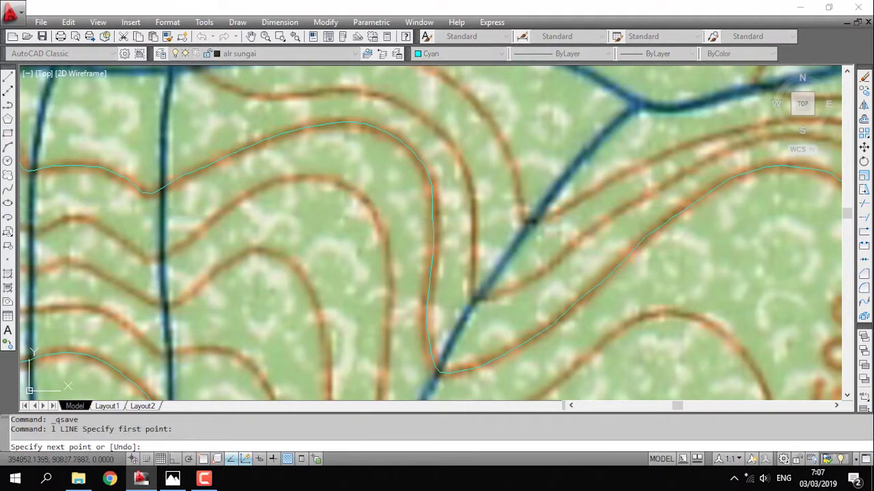
{"action": "left_click", "coordinate": [379, 226]}
{"action": "left_click", "coordinate": [386, 240]}
{"action": "key", "text": "Return"}
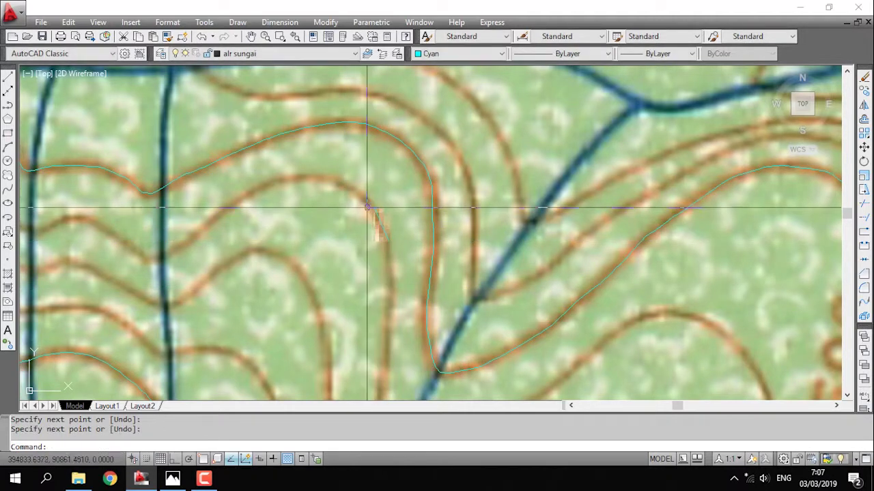
{"action": "key", "text": "Return"}
{"action": "left_click", "coordinate": [367, 210]}
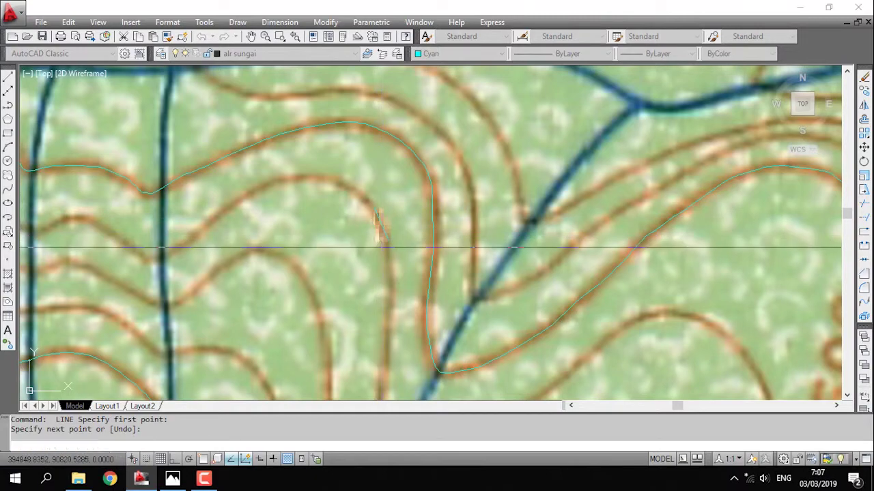
{"action": "key", "text": "Escape"}
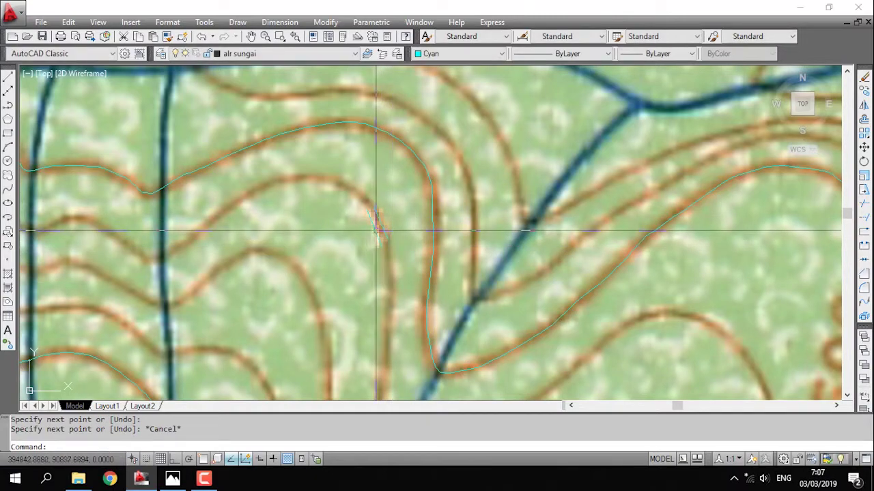
{"action": "left_click", "coordinate": [380, 231]}
{"action": "key", "text": "Delete"}
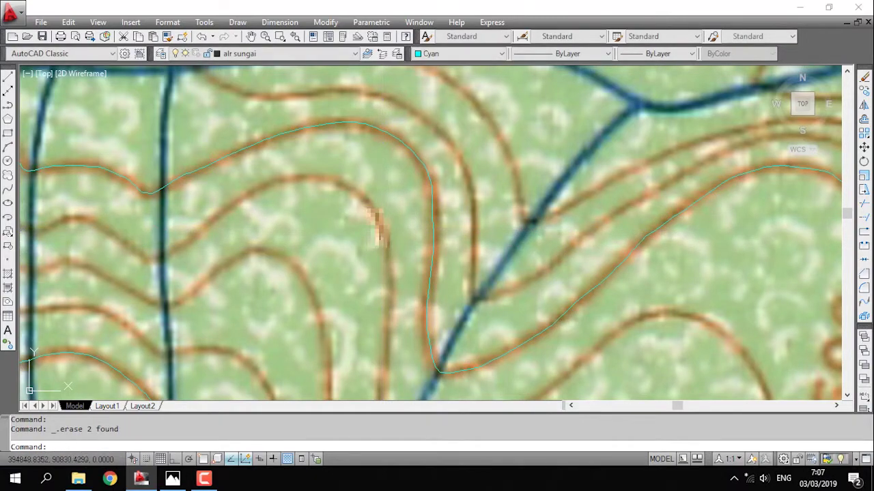
{"action": "key", "text": "Escape"}
{"action": "scroll", "coordinate": [430, 232], "scroll_direction": "down", "scroll_amount": 3}
{"action": "scroll", "coordinate": [430, 232], "scroll_direction": "down", "scroll_amount": 2}
Quick-save the drawing, then zoom out to the whole sheet and back in on Huidu Pilobantiya.
{"action": "mouse_move", "coordinate": [379, 255]}
{"action": "middle_mouse_down"}
{"action": "mouse_move", "coordinate": [364, 205]}
{"action": "mouse_move", "coordinate": [351, 253]}
{"action": "middle_mouse_up"}
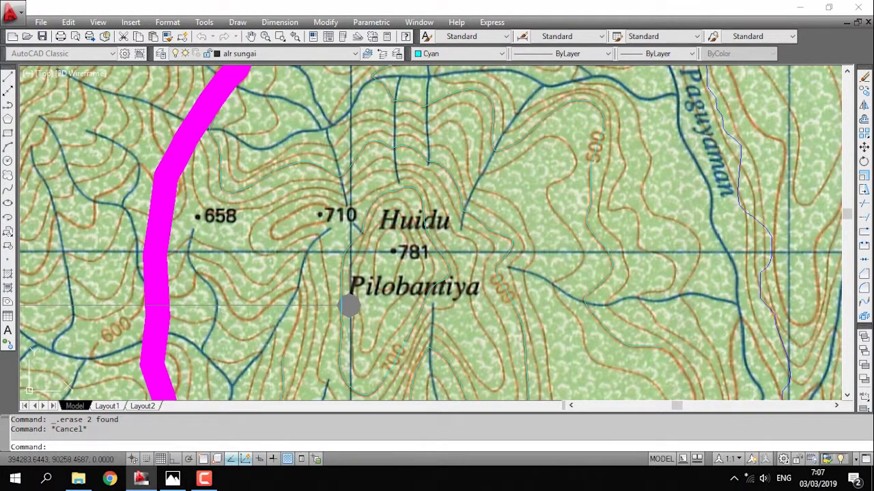
{"action": "key", "text": "ctrl+s"}
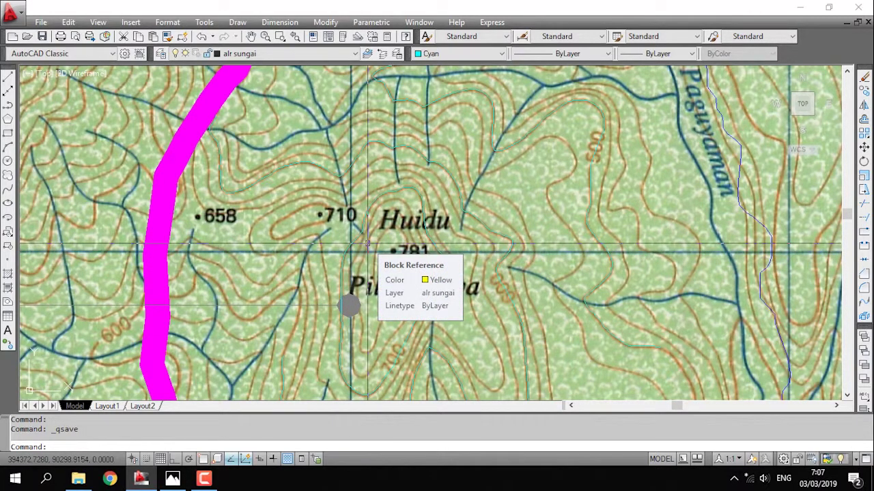
{"action": "scroll", "coordinate": [367, 244], "scroll_direction": "down", "scroll_amount": 2}
{"action": "scroll", "coordinate": [372, 205], "scroll_direction": "down", "scroll_amount": 2}
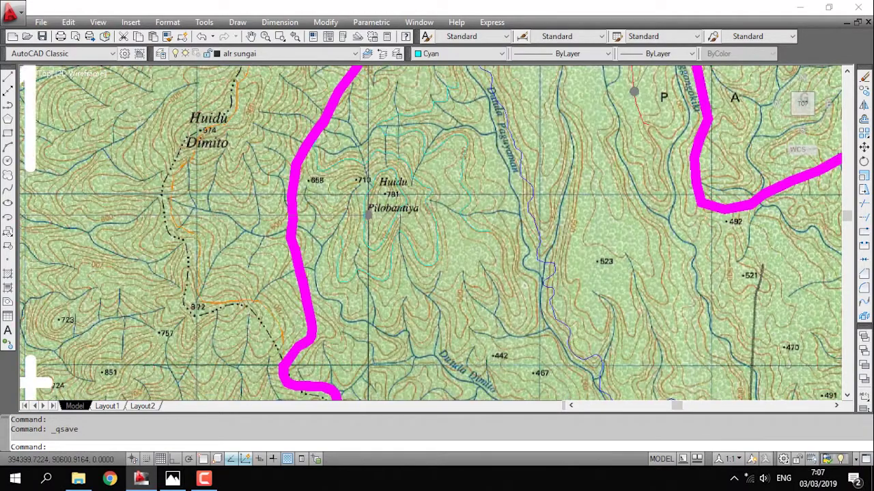
{"action": "scroll", "coordinate": [375, 140], "scroll_direction": "down", "scroll_amount": 4}
{"action": "scroll", "coordinate": [760, 352], "scroll_direction": "down", "scroll_amount": 1}
{"action": "scroll", "coordinate": [749, 289], "scroll_direction": "up", "scroll_amount": 1}
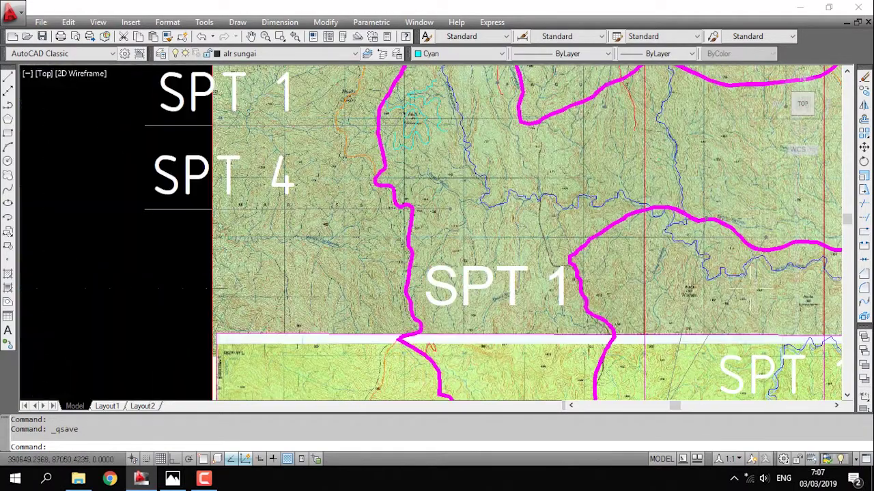
{"action": "scroll", "coordinate": [297, 178], "scroll_direction": "up", "scroll_amount": 2}
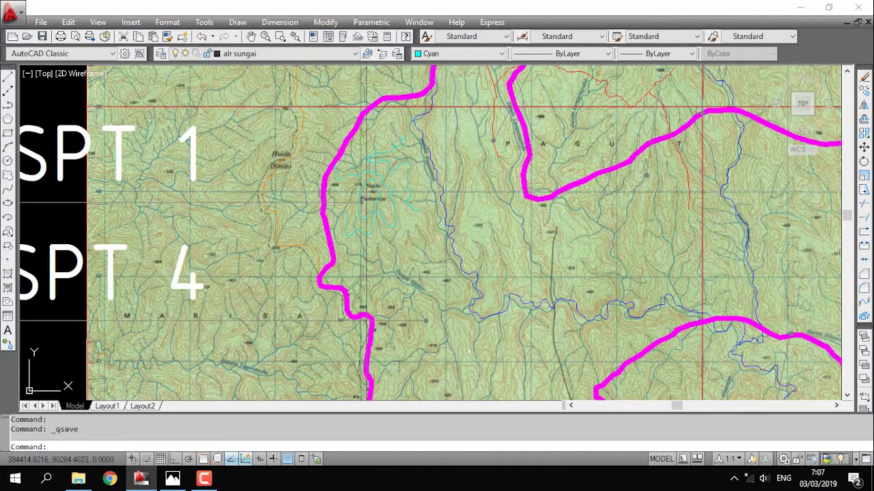
{"action": "scroll", "coordinate": [365, 188], "scroll_direction": "up", "scroll_amount": 3}
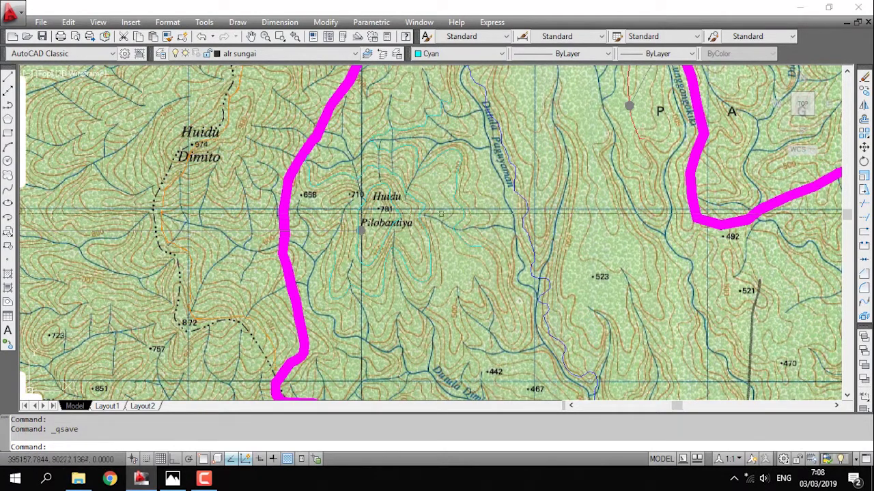
Zoom in close on the Huidu Pilobantiya labels, clicking near the label.
{"action": "scroll", "coordinate": [431, 204], "scroll_direction": "up", "scroll_amount": 3}
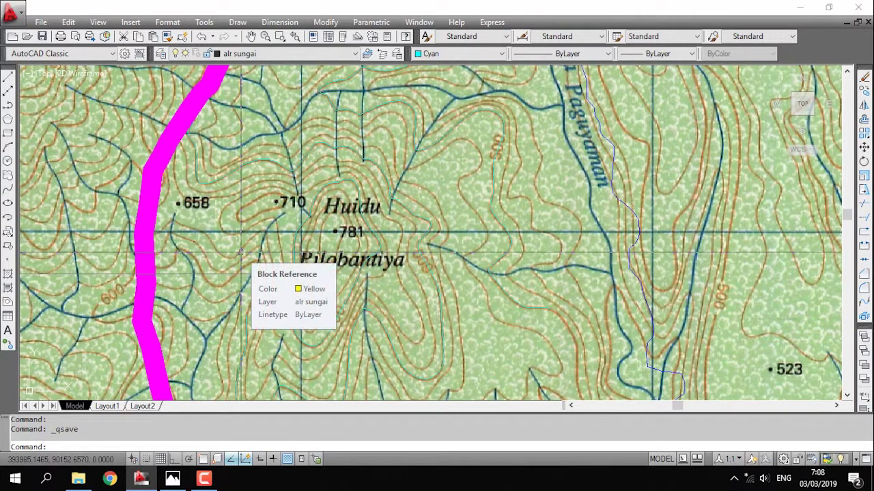
{"action": "left_click", "coordinate": [301, 275]}
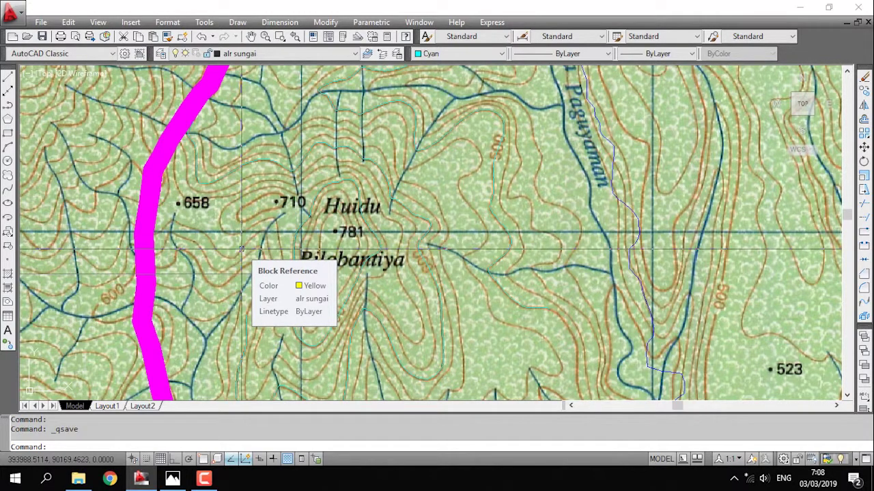
{"action": "left_click", "coordinate": [300, 274]}
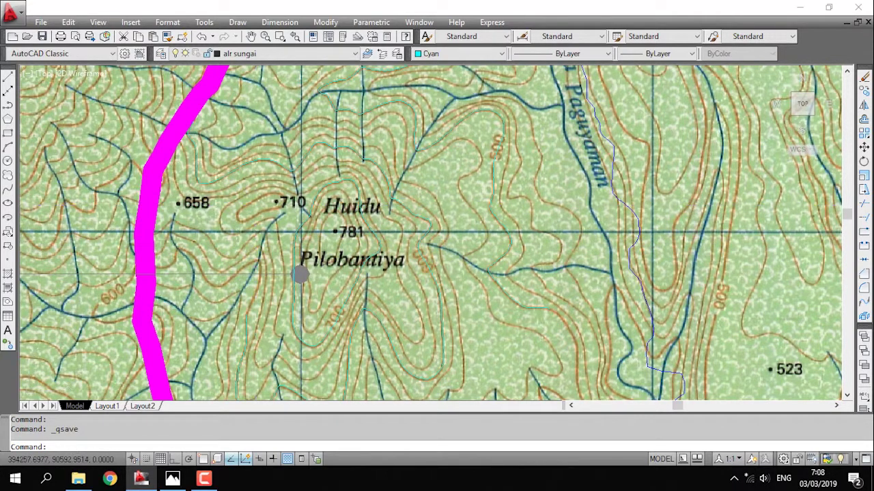
{"action": "scroll", "coordinate": [294, 167], "scroll_direction": "up", "scroll_amount": 2}
{"action": "scroll", "coordinate": [293, 167], "scroll_direction": "up", "scroll_amount": 2}
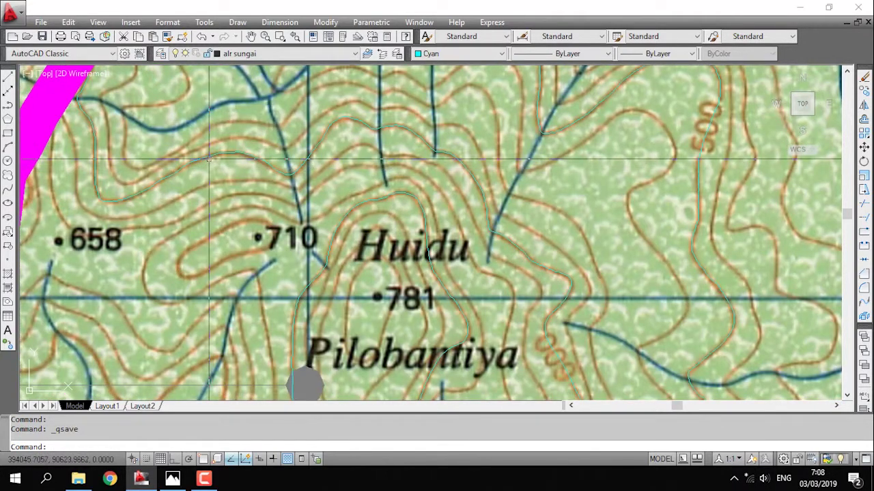
{"action": "left_click", "coordinate": [209, 159]}
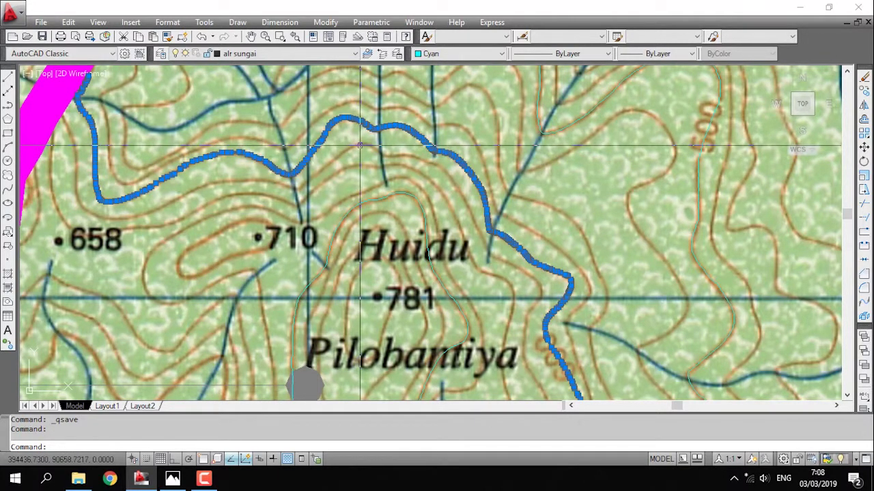
{"action": "key", "text": "Escape"}
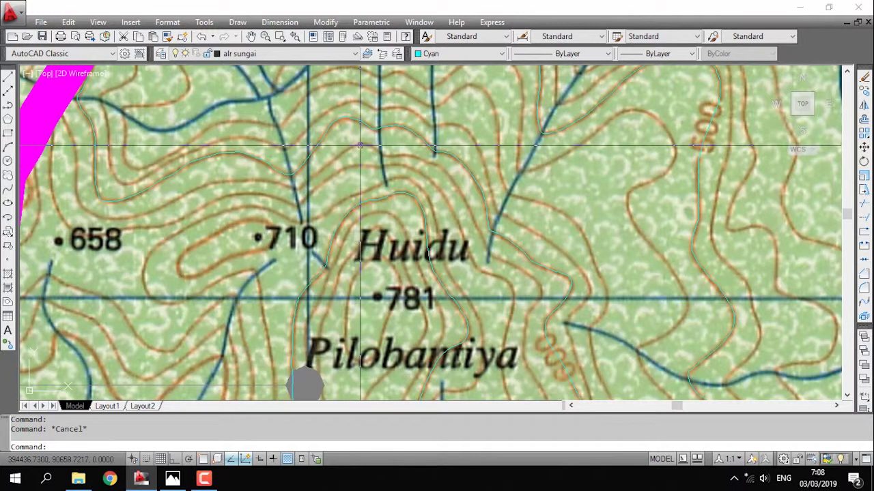